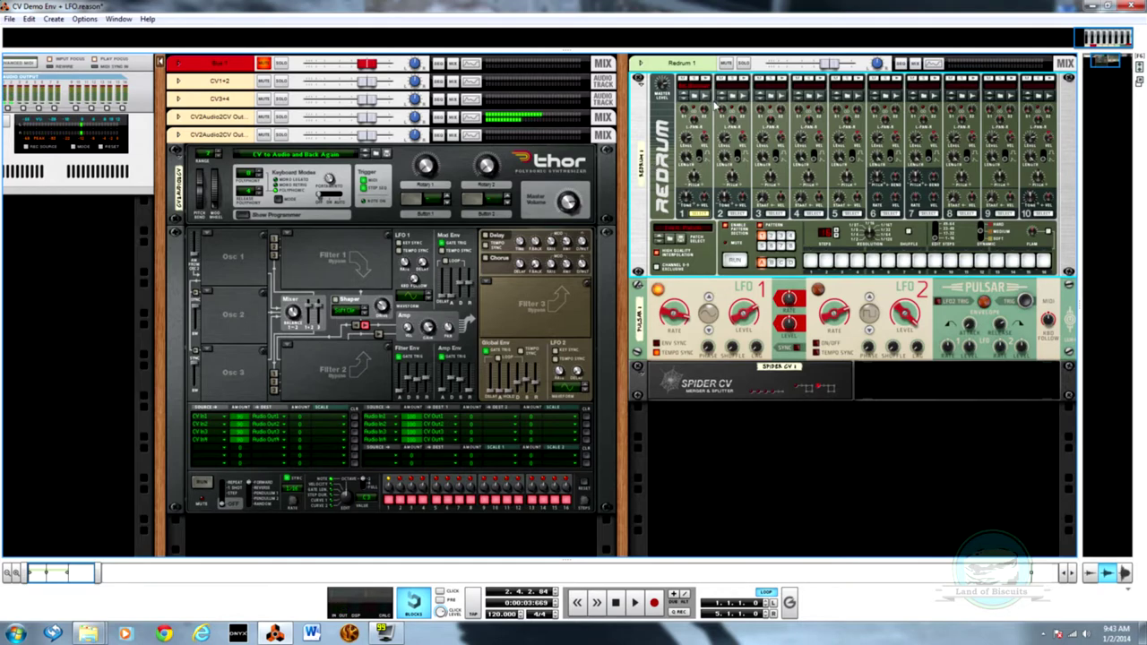
- Check the rack's rear cabling and front panels twice, then show the song sequencer
key(Tab)
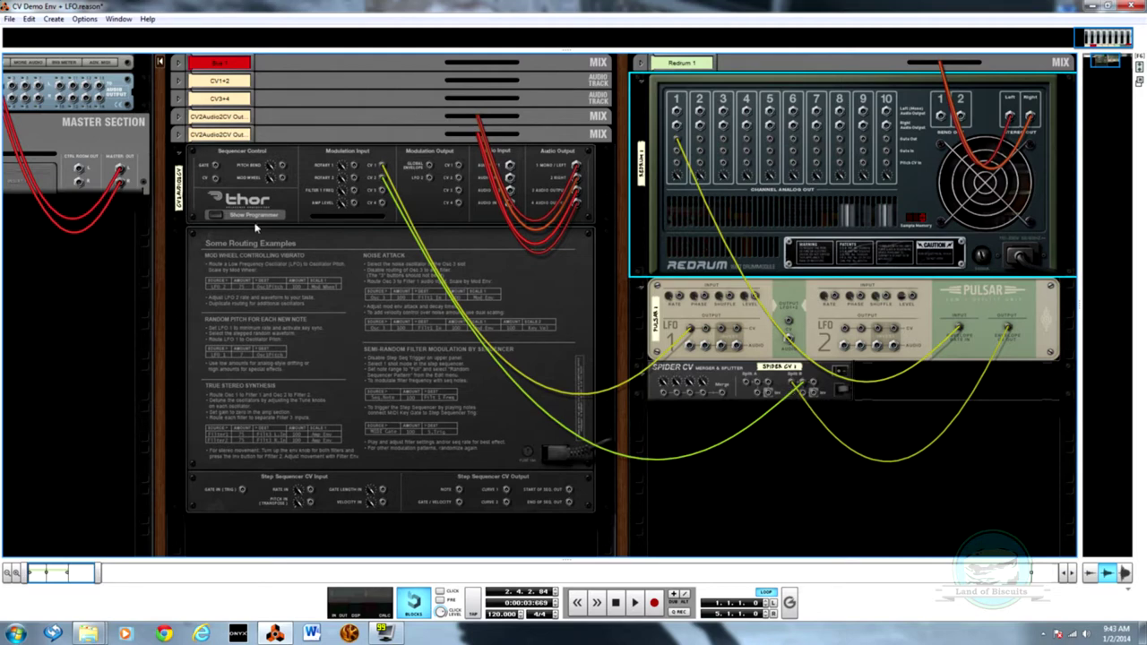
key(Tab)
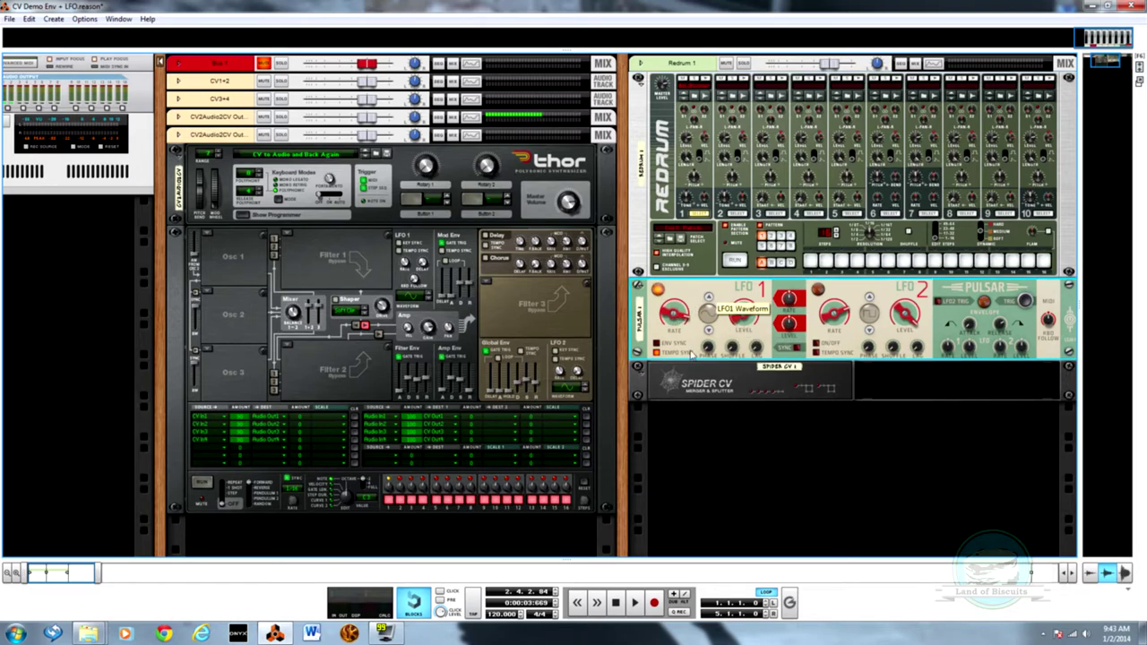
key(Tab)
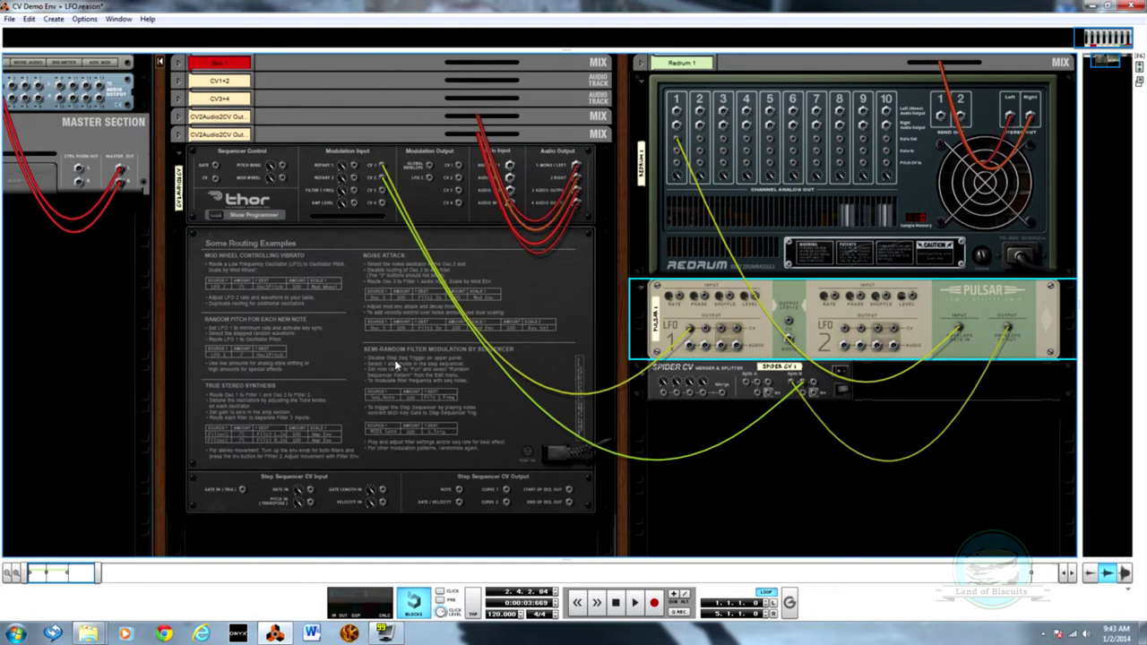
key(Tab)
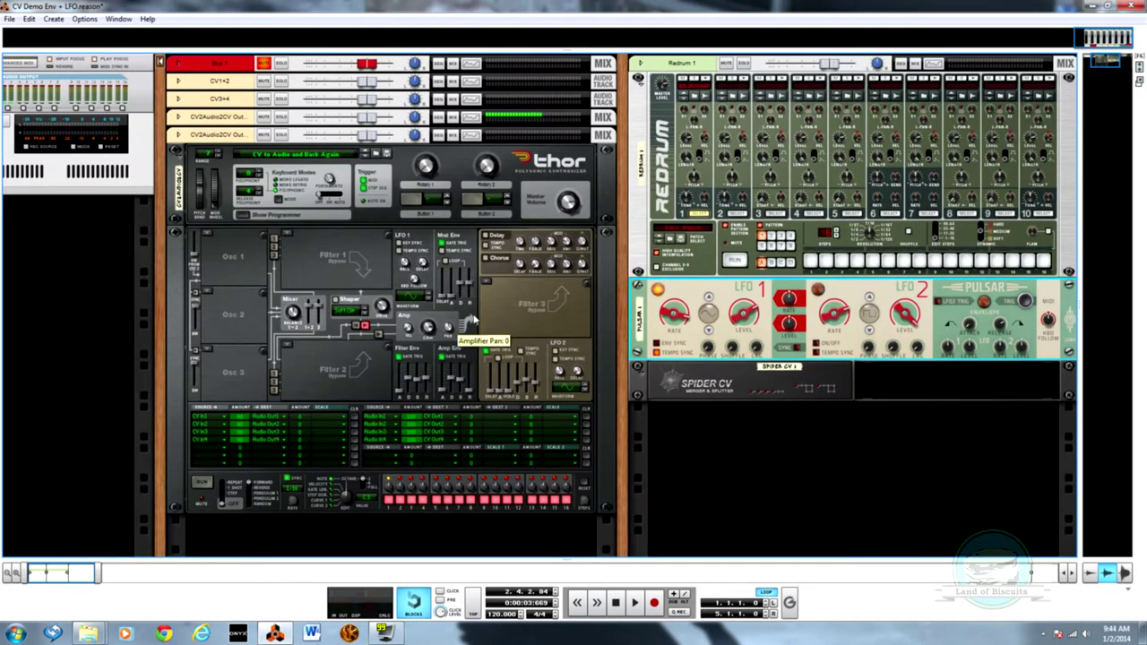
key(F7)
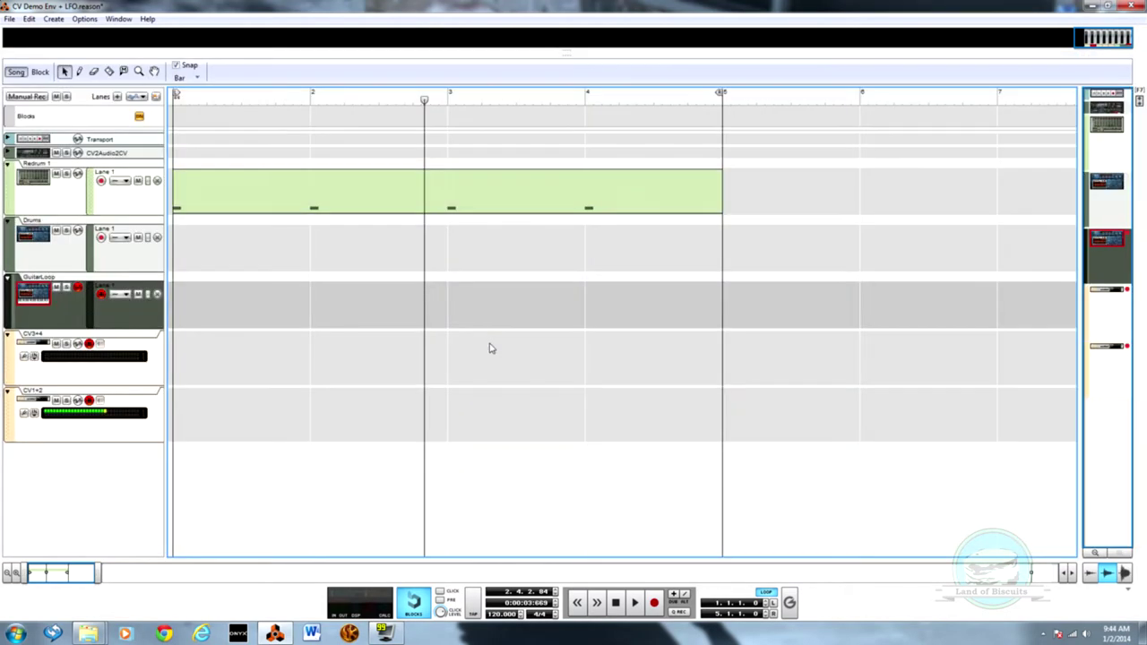
- Record a four-bar pass of the guitar loop and CV tracks, then return to the rack
key(ctrl+Return)
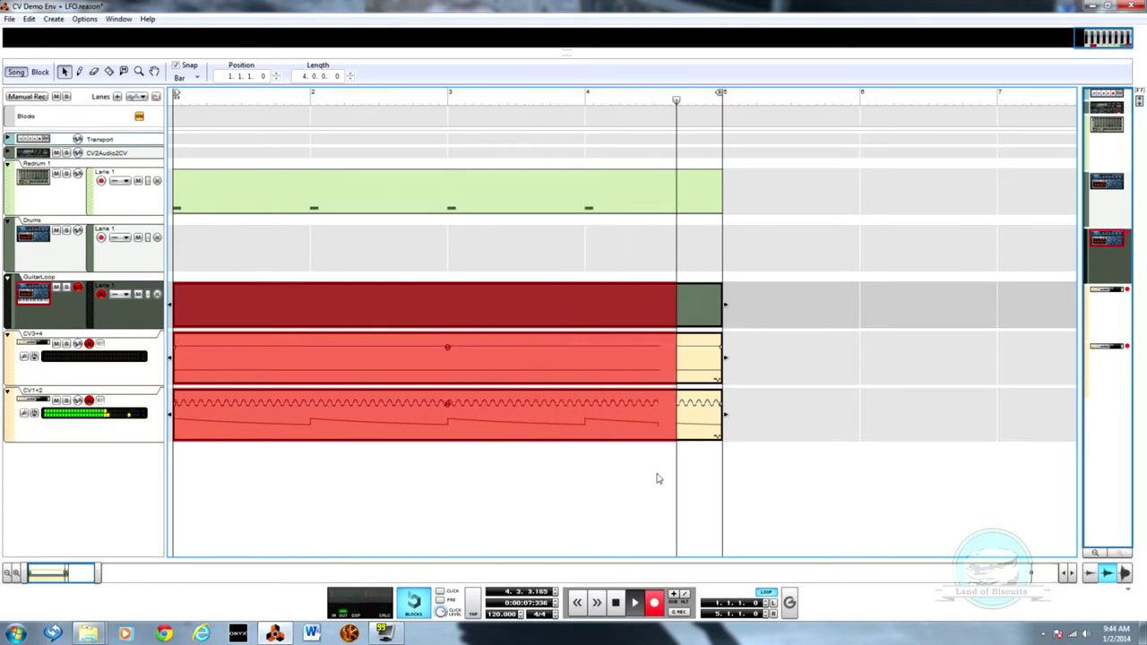
key(space)
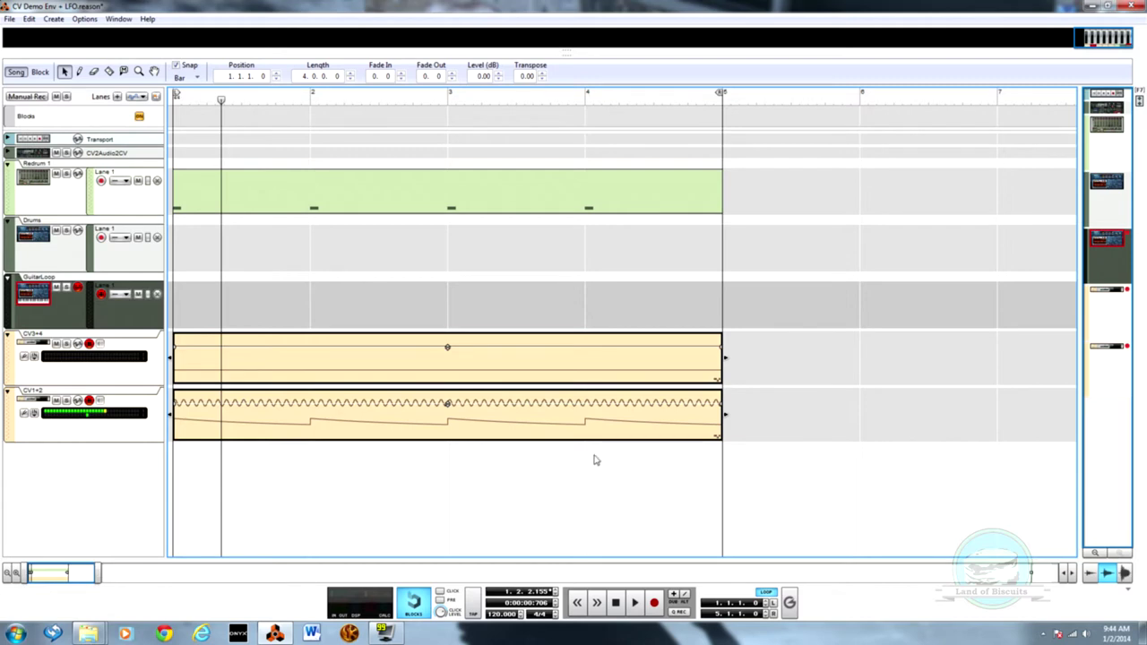
key(F6)
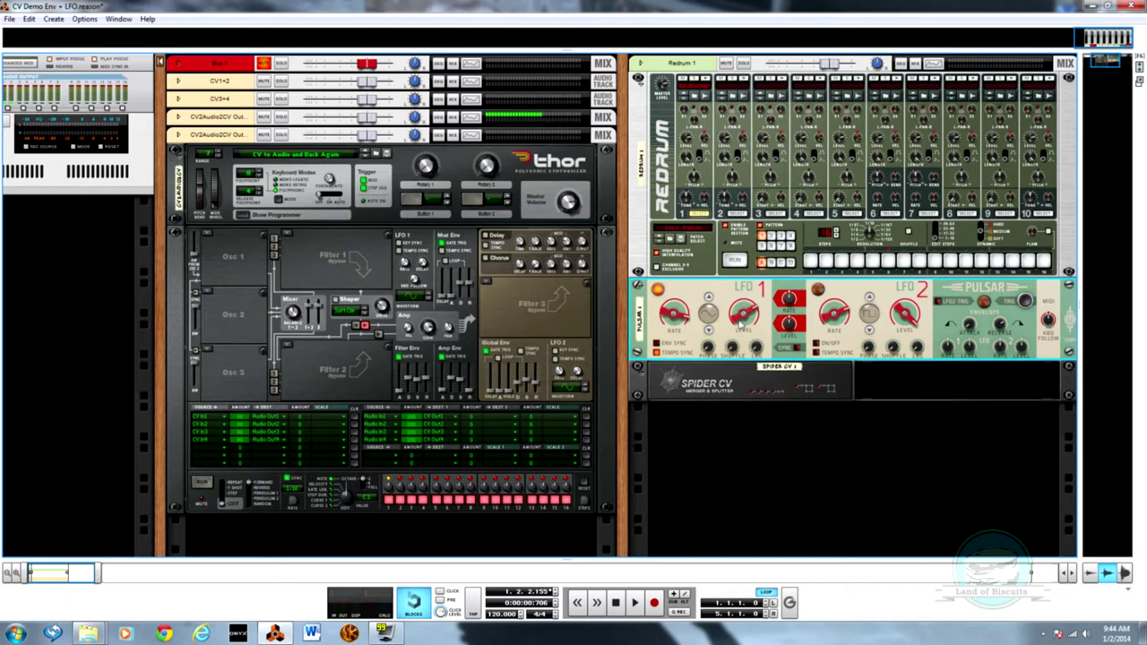
- Set Pulsar's LFO 1 level to 7% and its envelope level to 76%, then view the sequencer
drag(740, 314, 744, 415)
drag(972, 354, 969, 298)
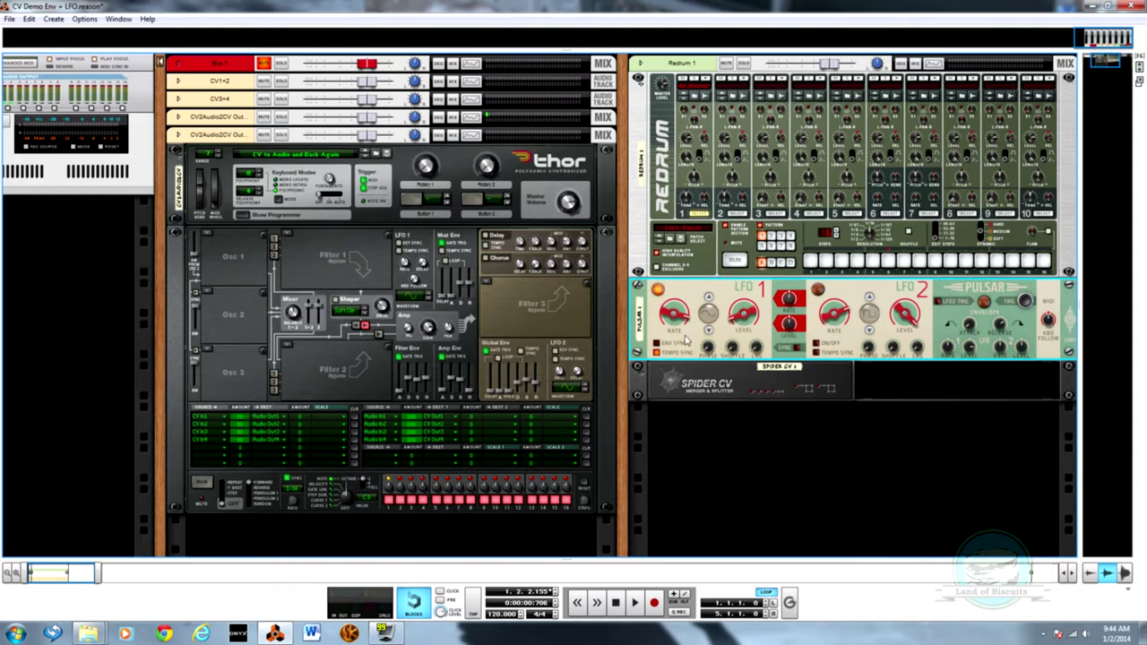
key(Tab)
key(Tab)
key(F7)
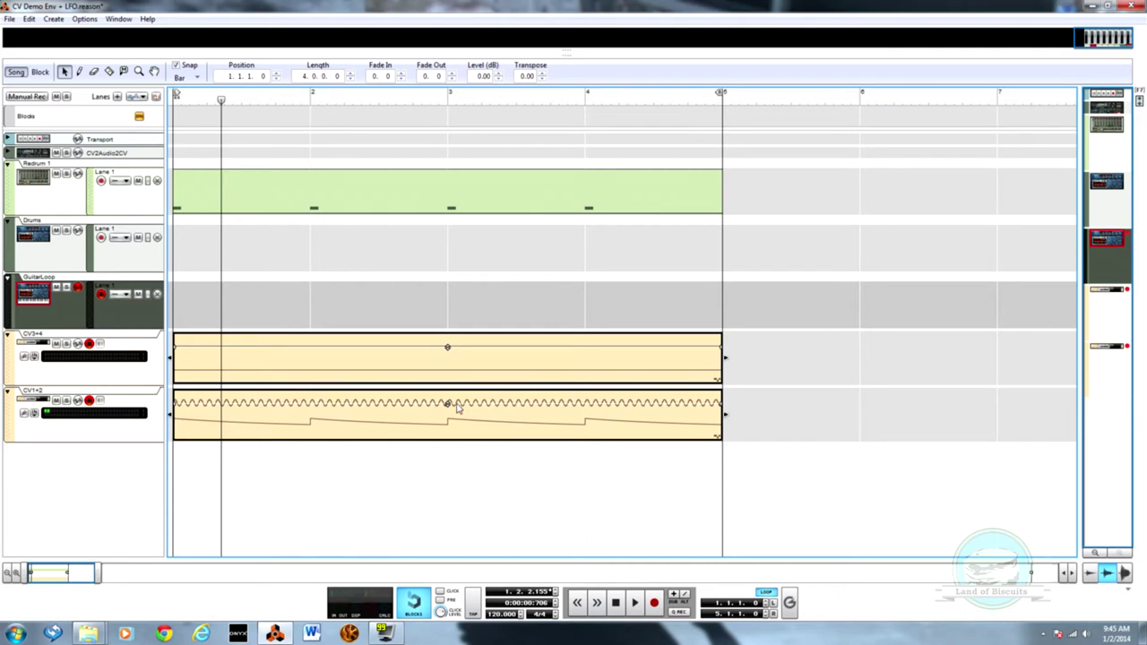
- Record a new pass with the changed LFO 1 settings and bring the rack back into view
key(ctrl+Return)
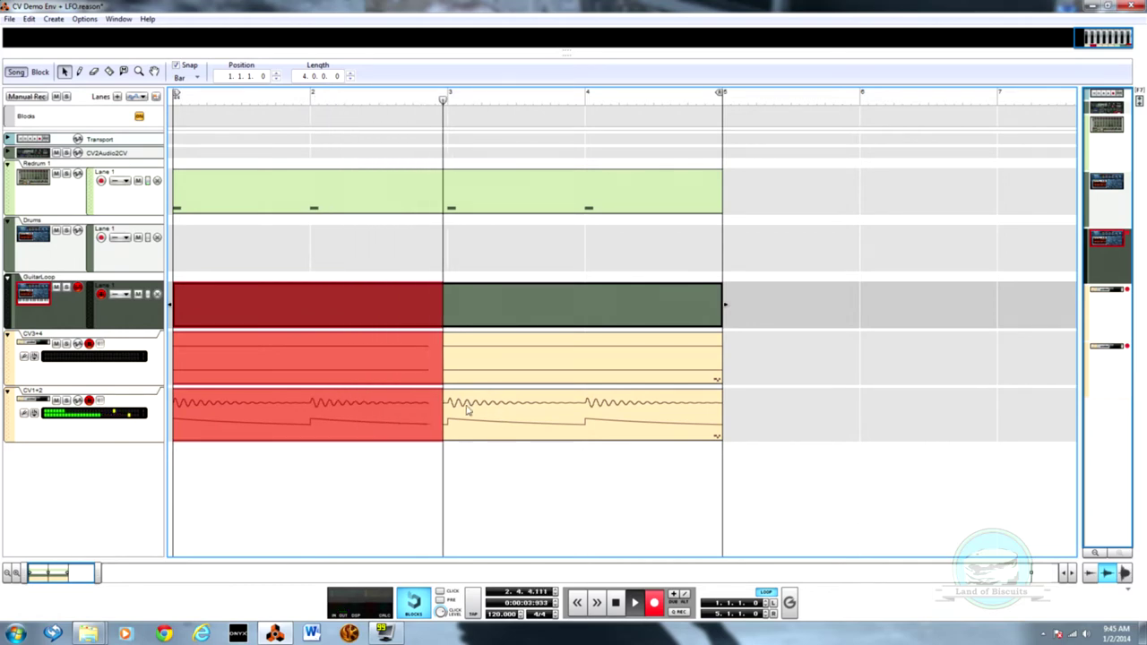
key(F6)
- Check the rack's rear cabling and stop playback
key(Tab)
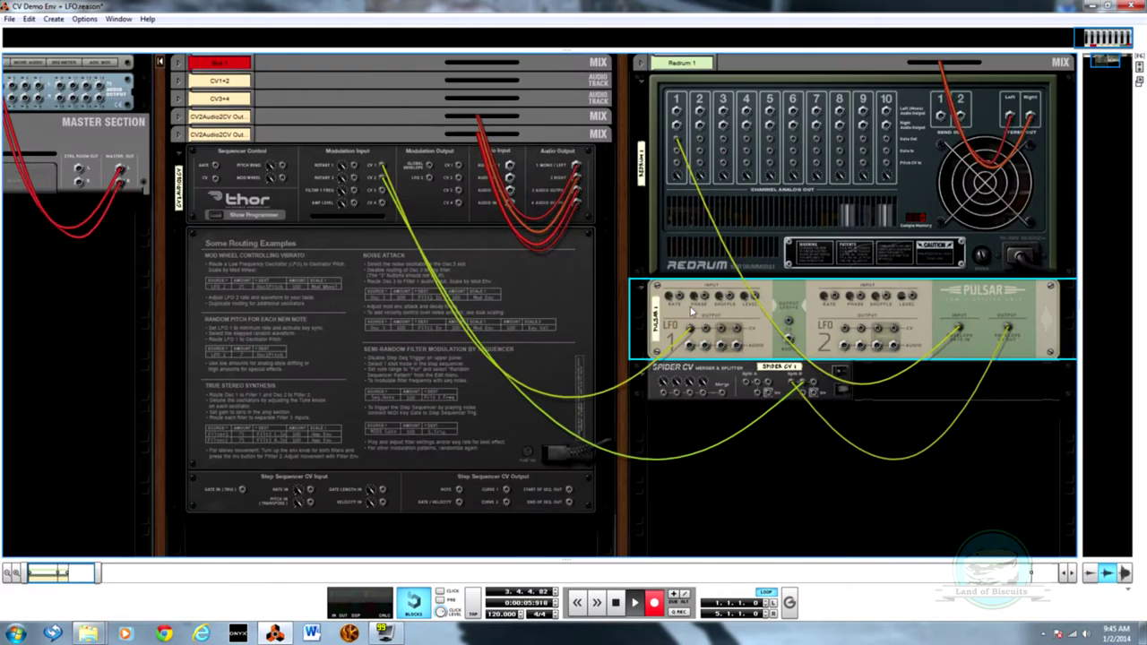
key(Tab)
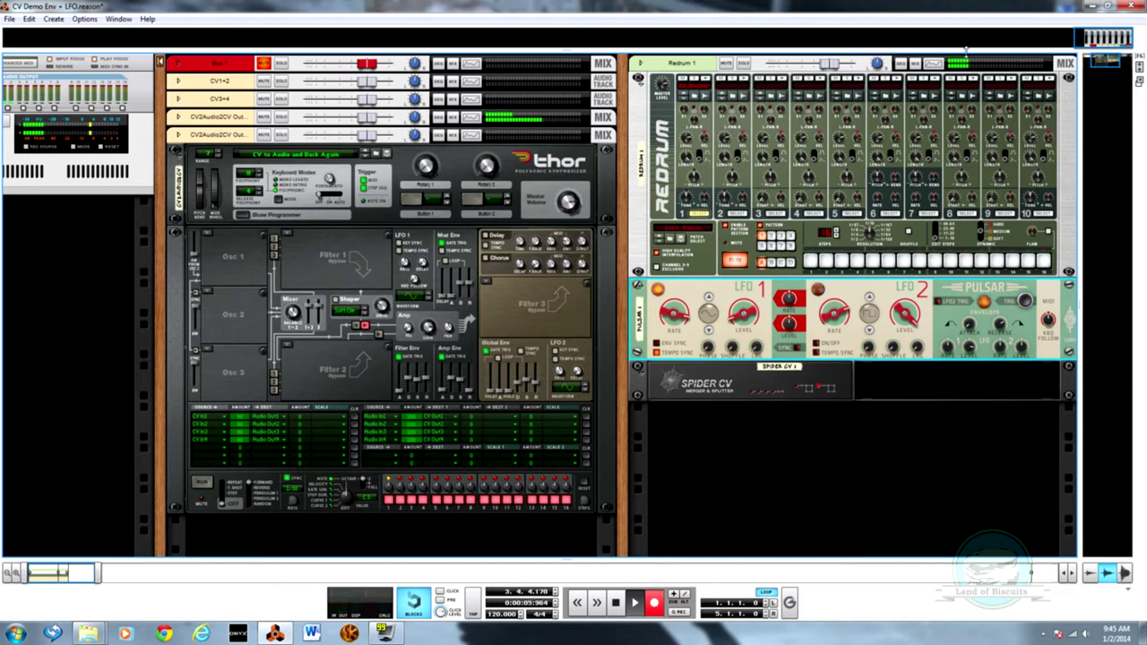
key(space)
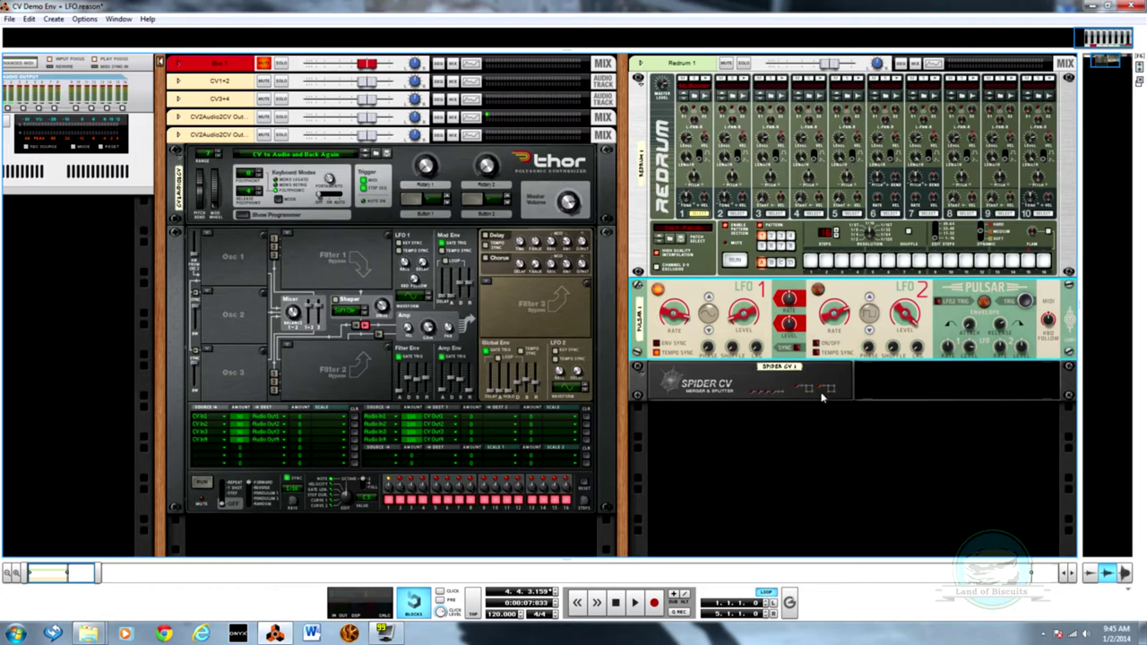
- Patch a Spider CV split output into Pulsar's LFO 2 input and turn LFO 2 on
key(Tab)
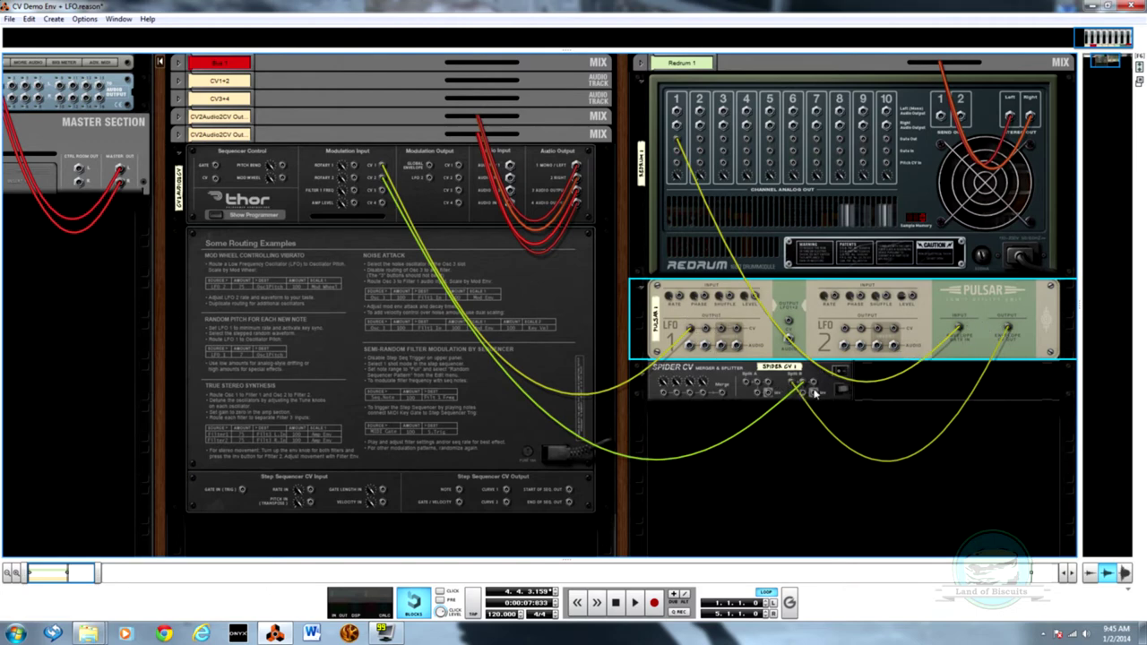
drag(811, 397, 914, 300)
key(Tab)
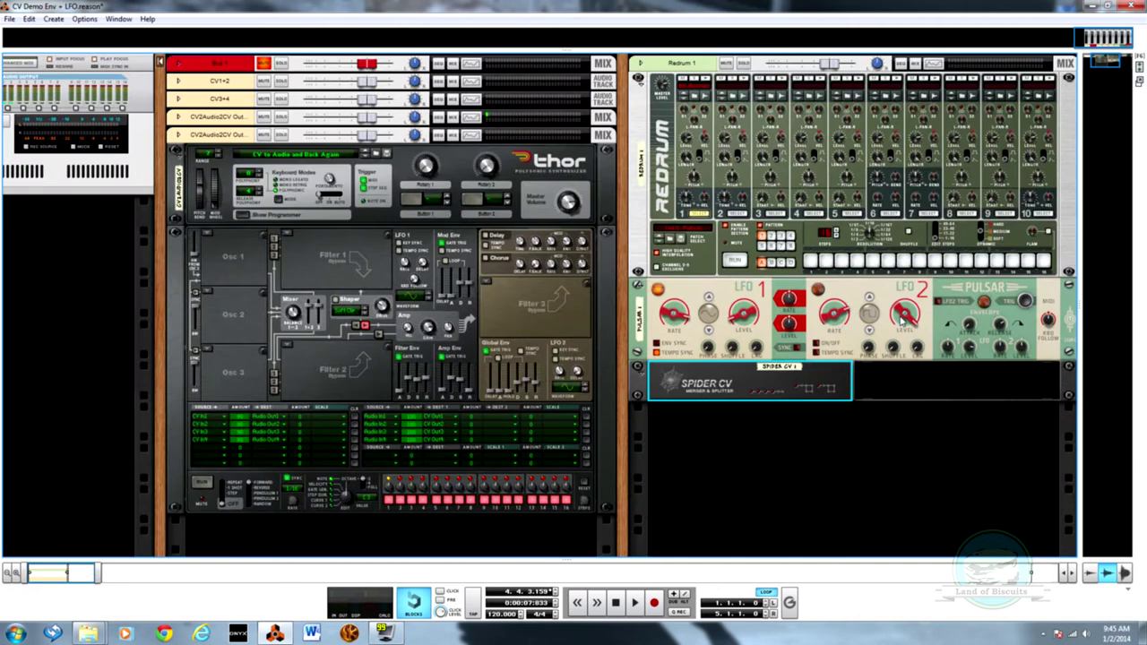
key(Tab)
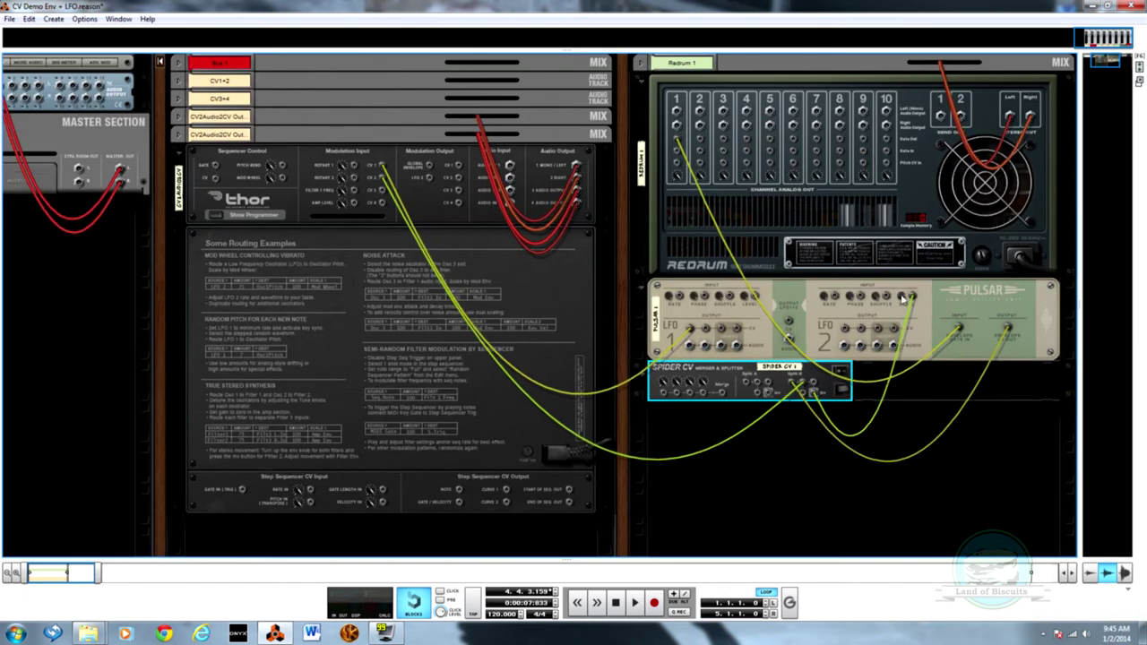
key(Tab)
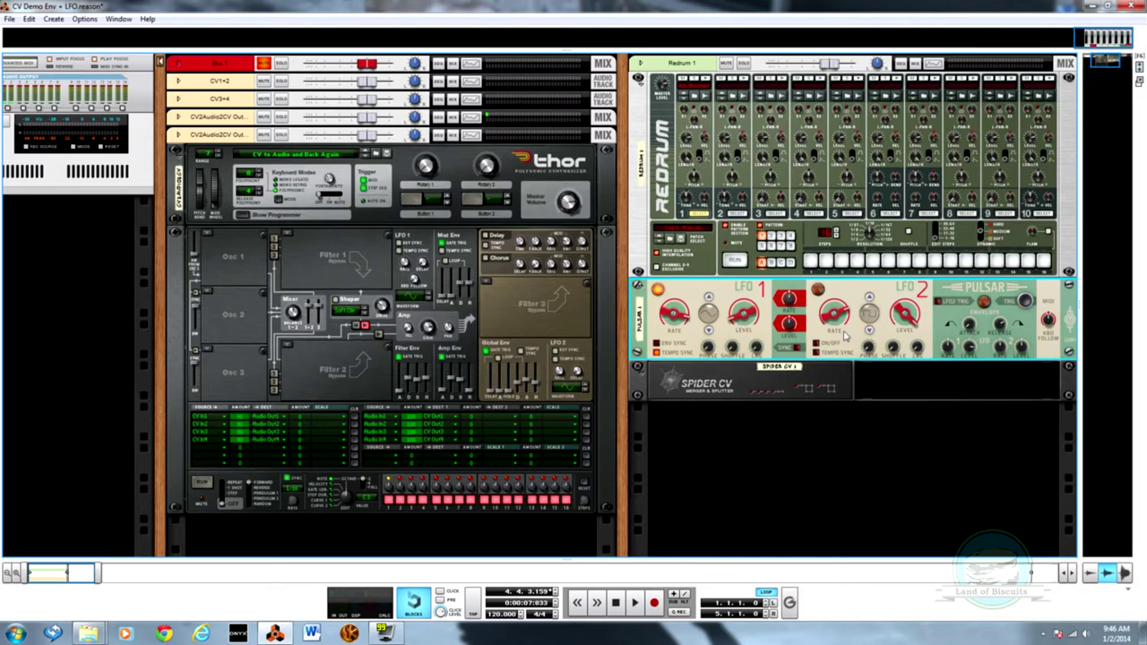
click(818, 346)
- Sync Pulsar LFO 2's rate to tempo and cable its output into Thor's modulation input
click(816, 353)
key(F7)
scroll(614, 418, down, 3)
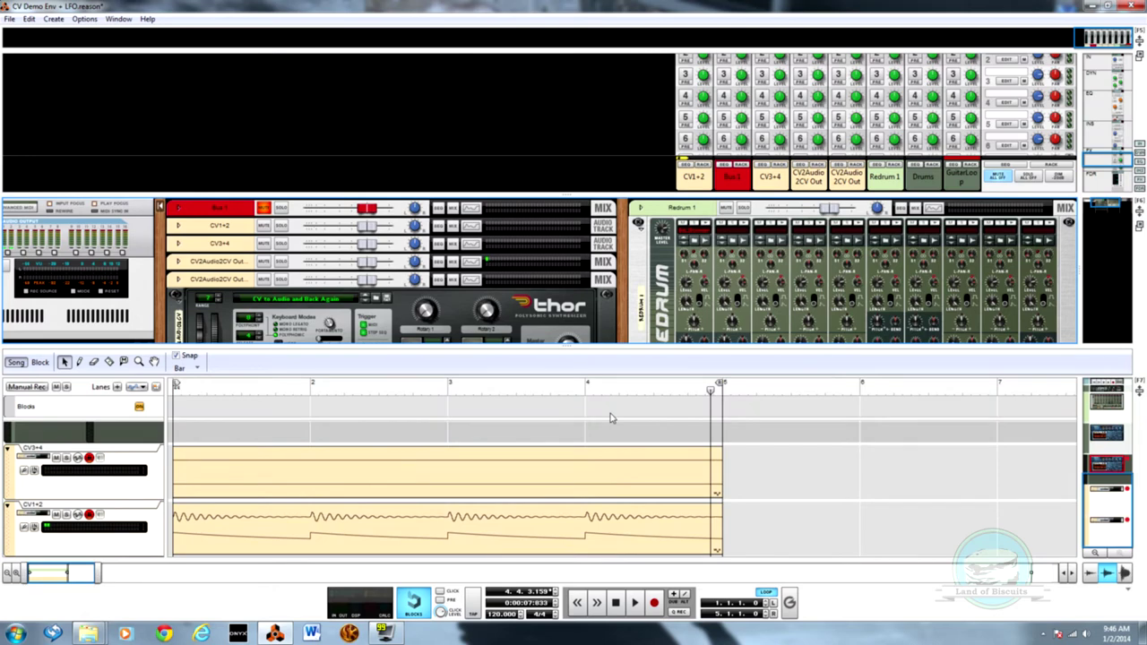
key(F7)
key(F6)
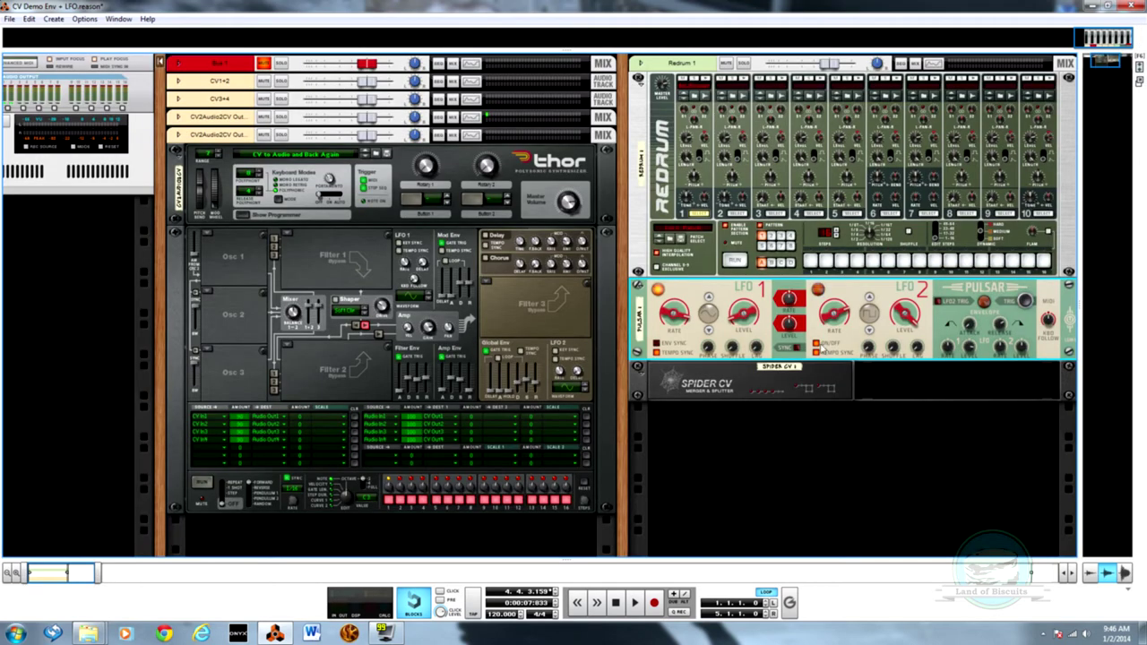
key(Tab)
drag(842, 331, 382, 199)
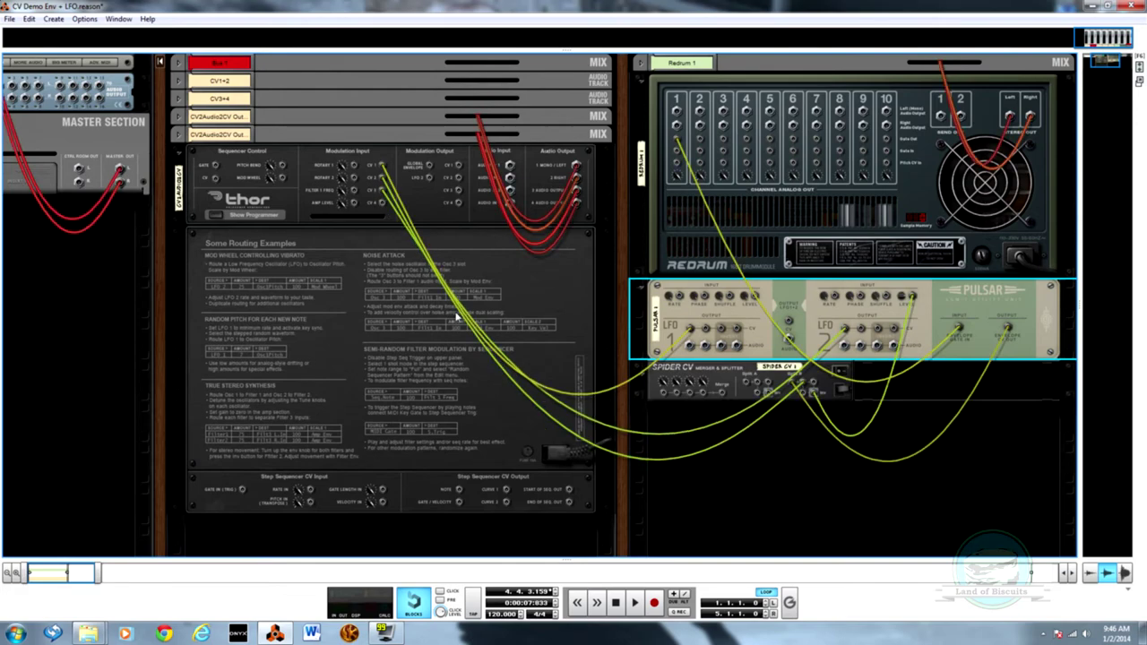
key(Tab)
- Record a new looped pass of CV modulation into the sequencer lanes while checking the rack
key(F7)
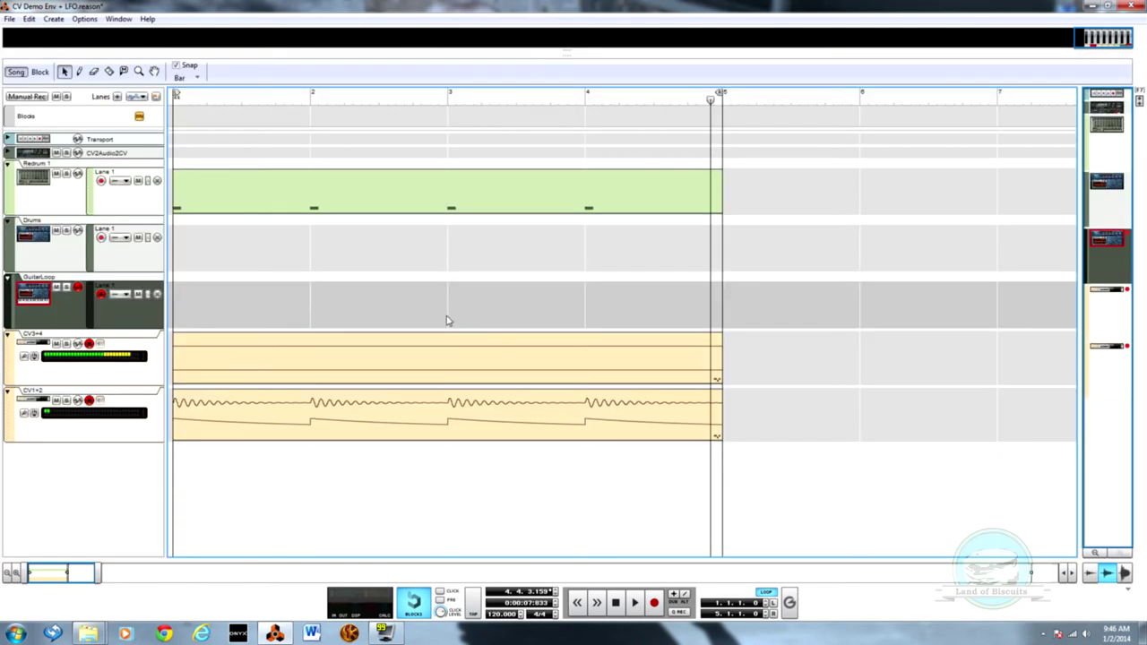
key(ctrl+Return)
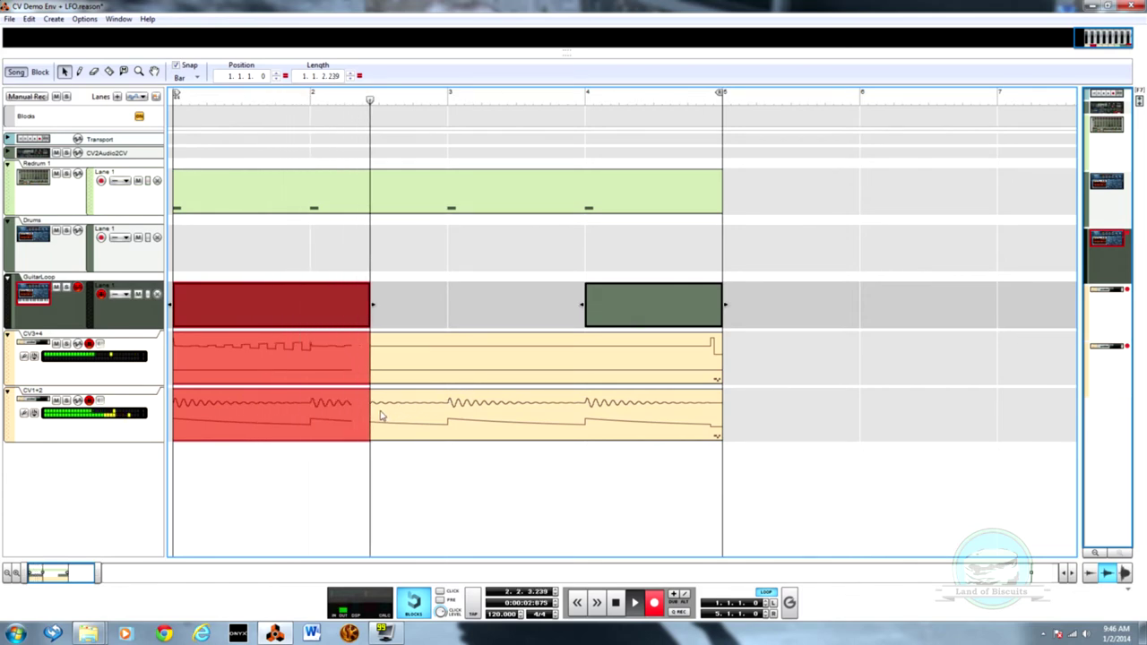
key(F7)
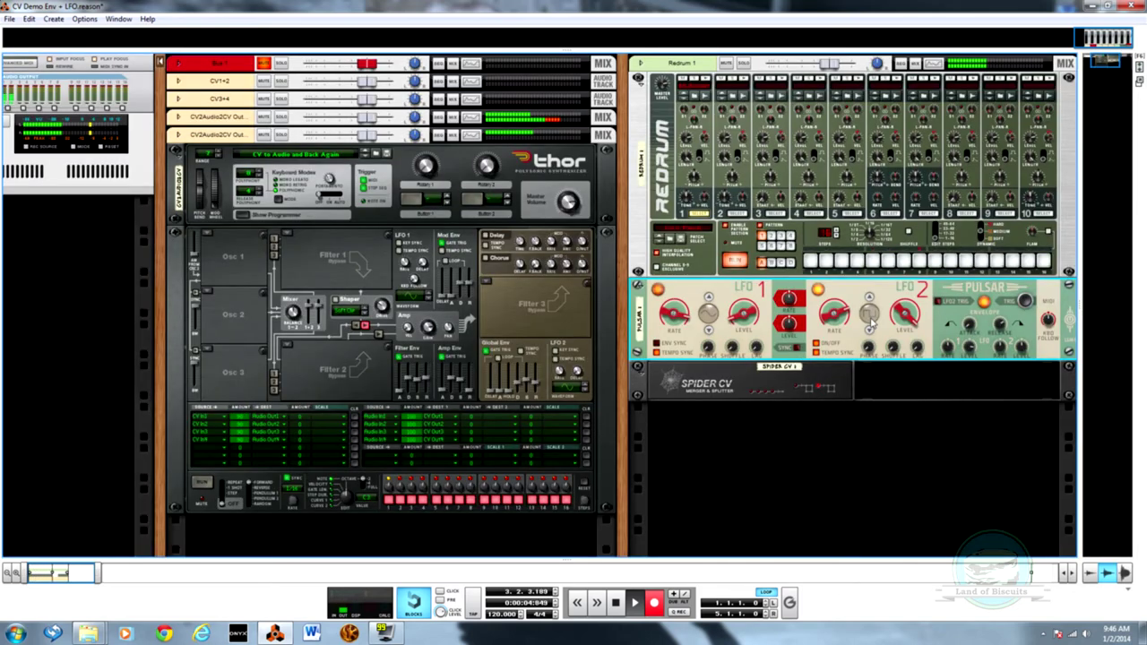
key(Tab)
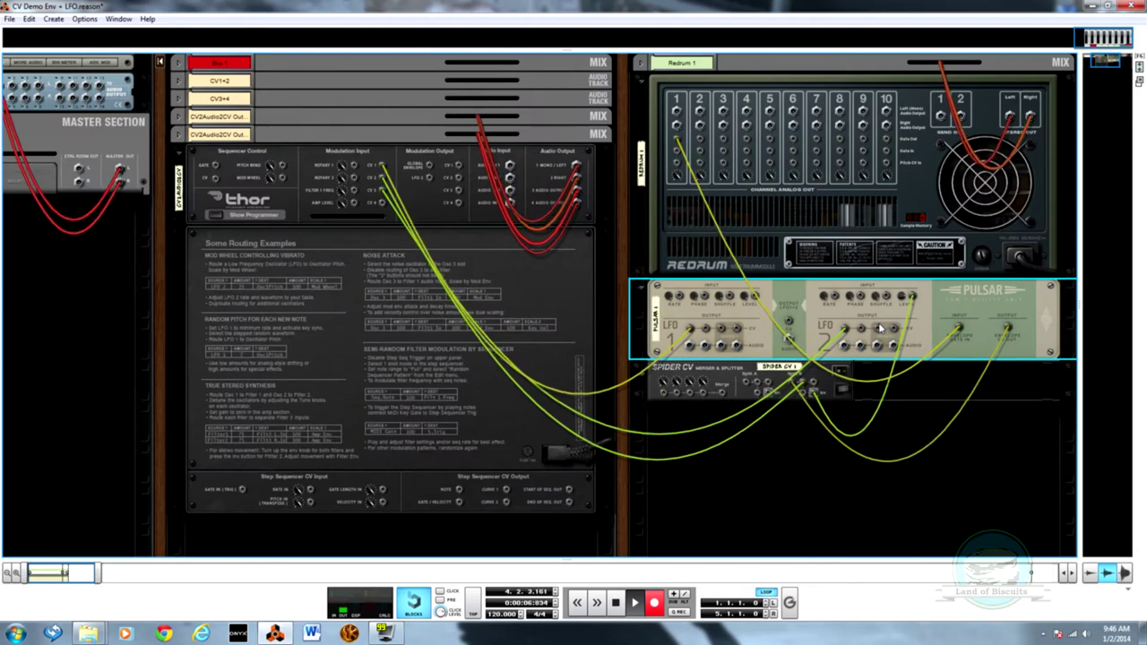
key(Tab)
- Let recording run while checking lanes and rack cabling, then stop and return to the rack
key(F7)
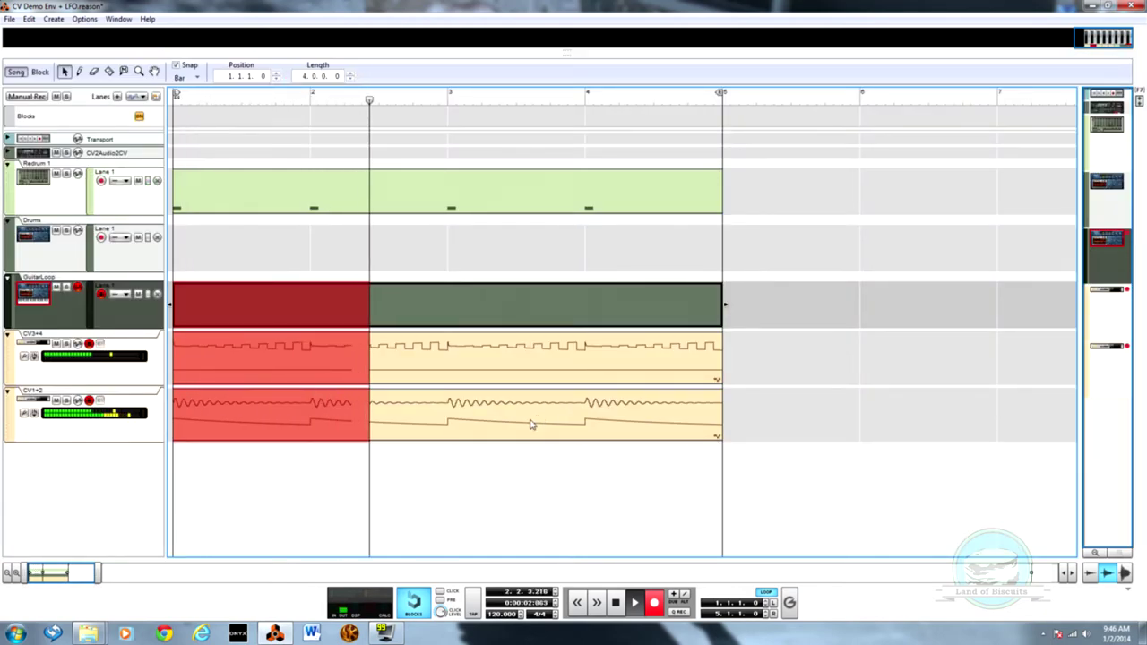
key(Tab)
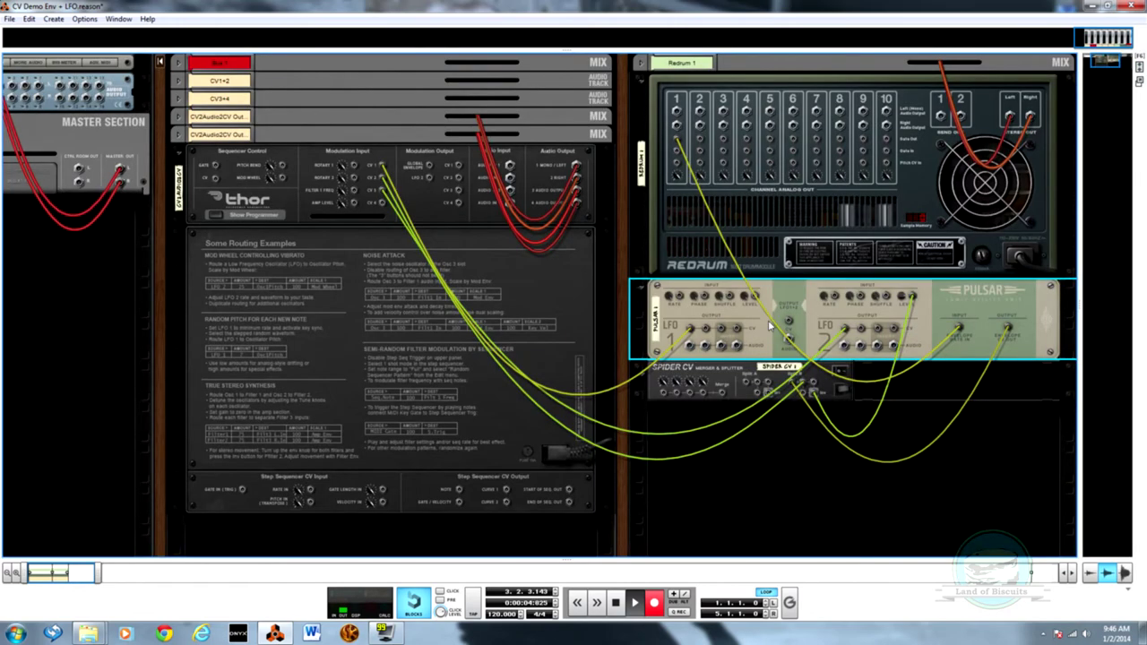
key(Tab)
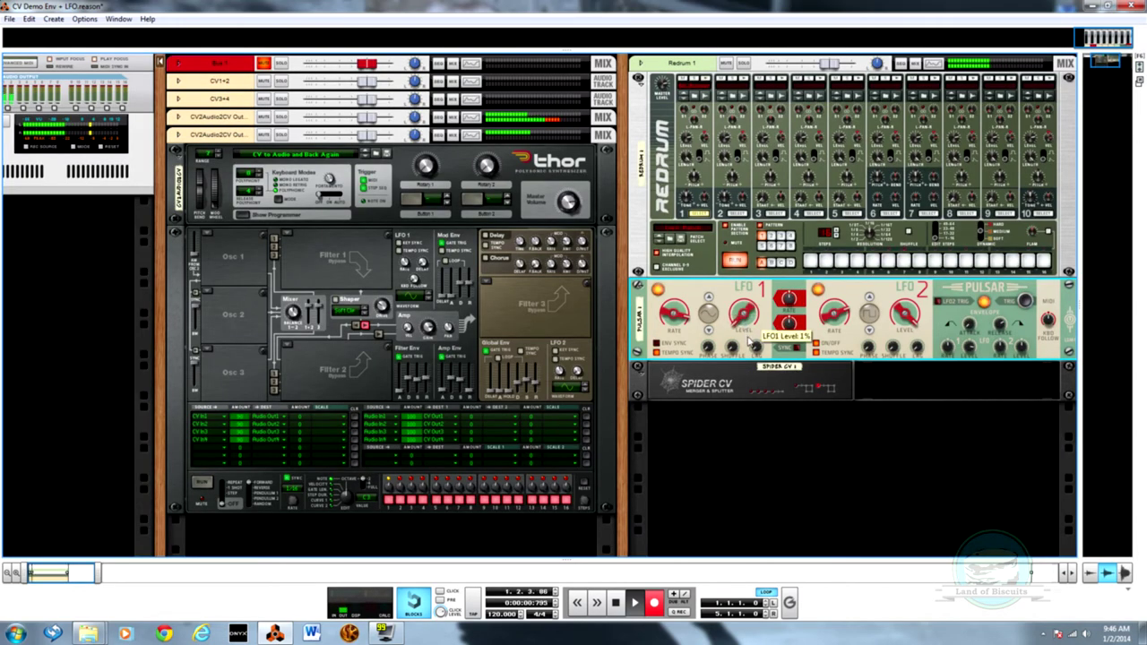
key(F7)
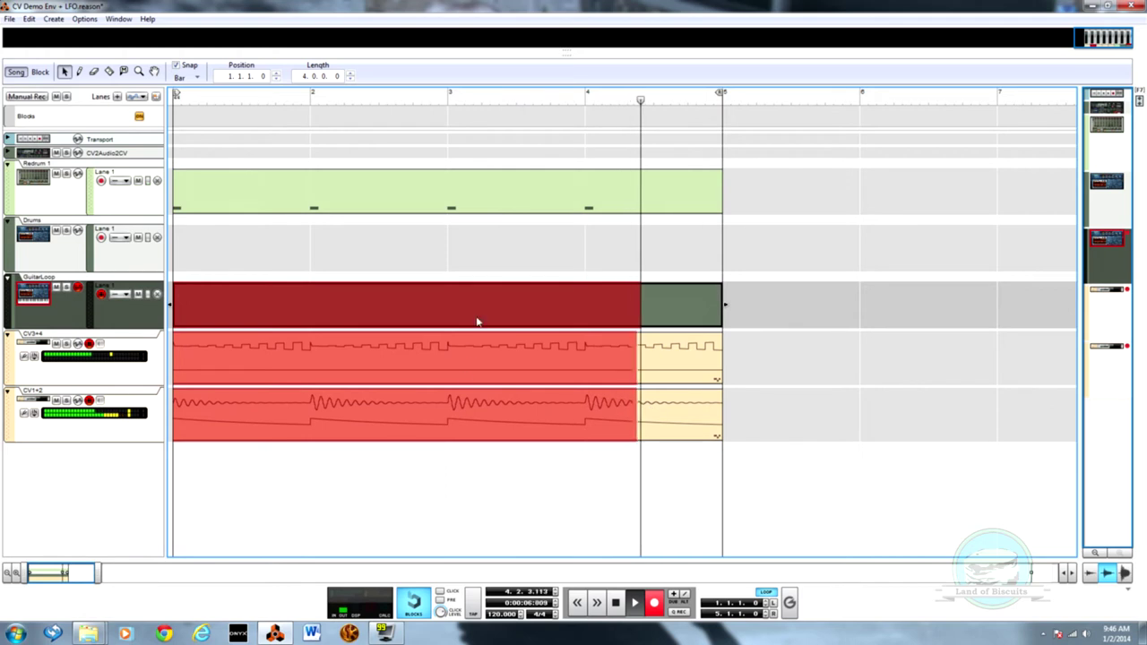
key(space)
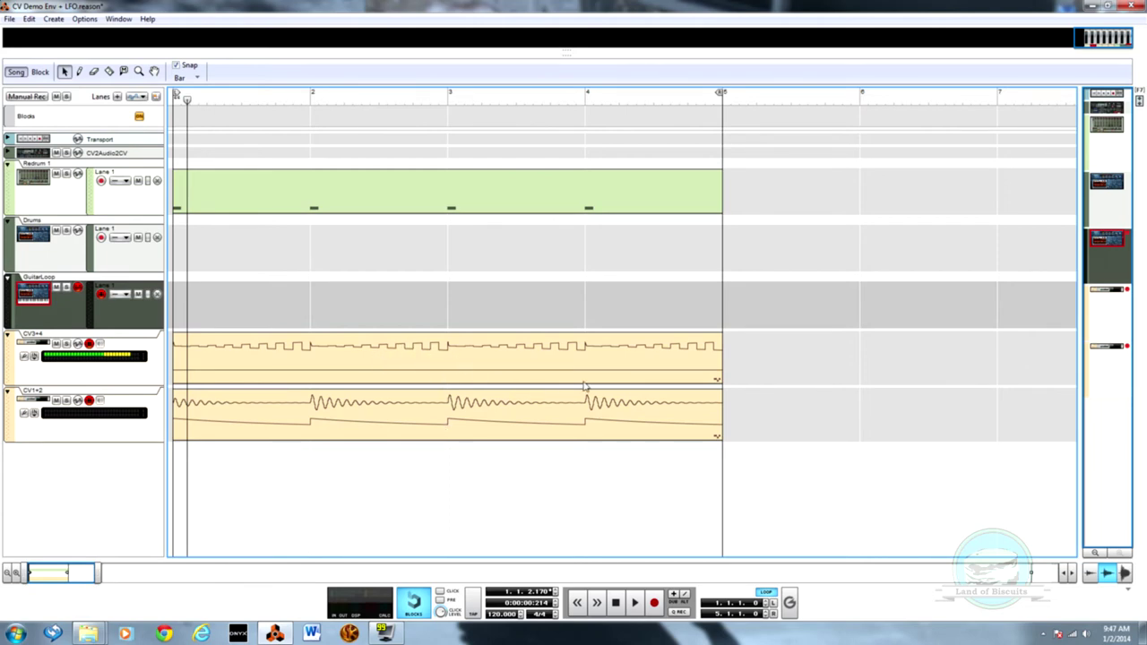
key(F6)
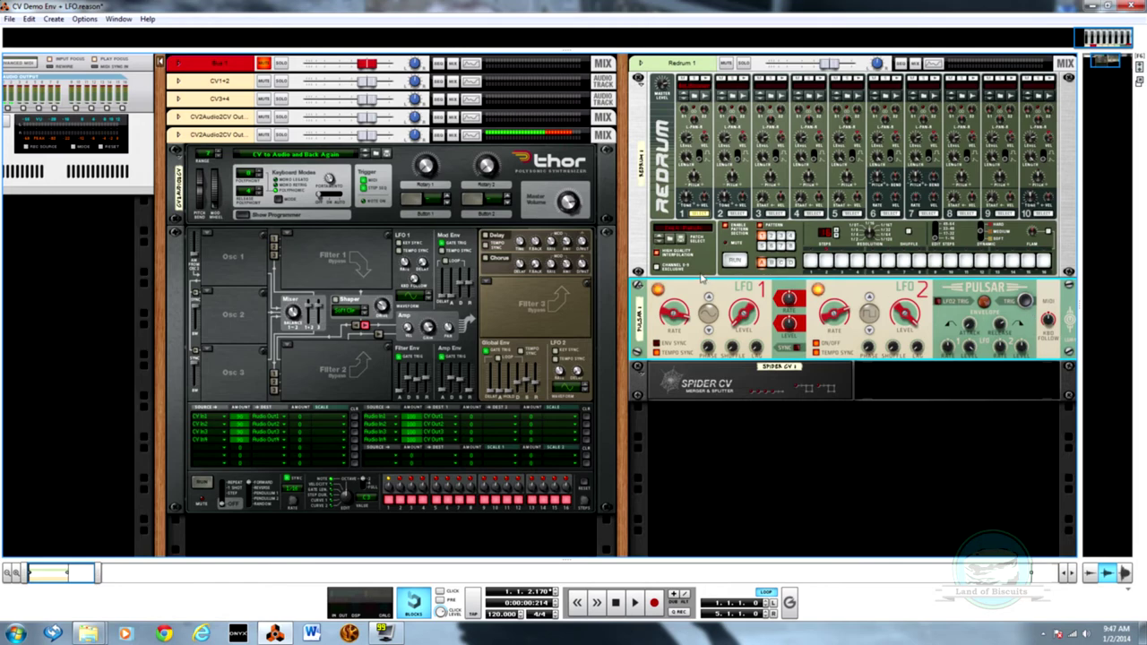
- Unmute the Drums Dr.OctoRex loop player and start song playback
drag(618, 215, 79, 222)
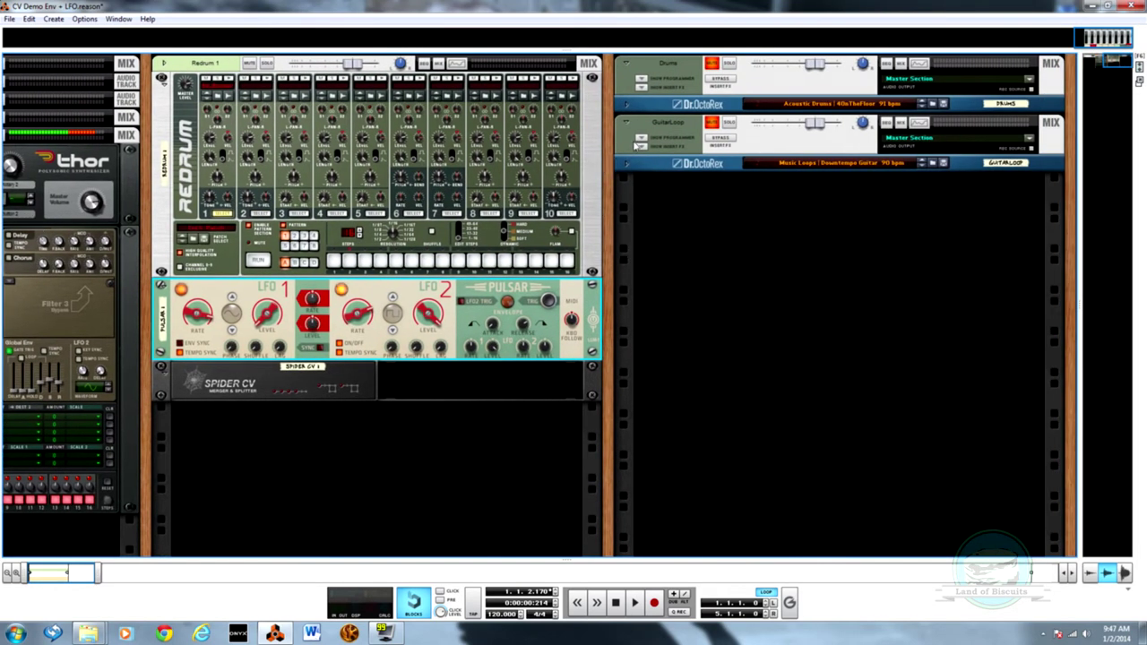
click(714, 66)
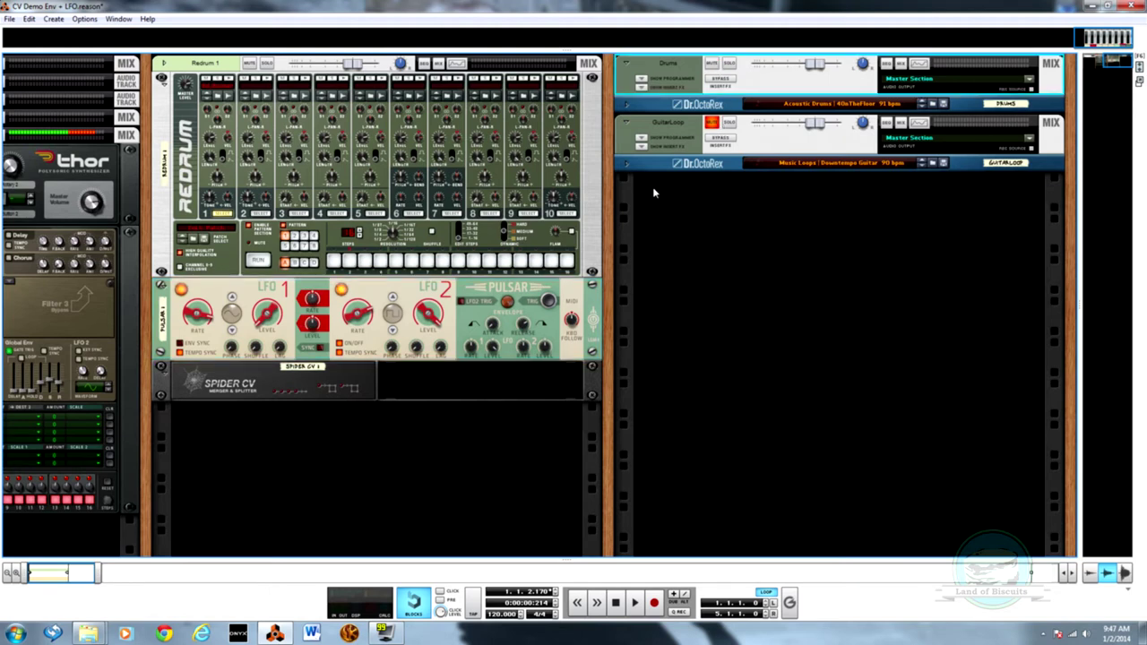
key(space)
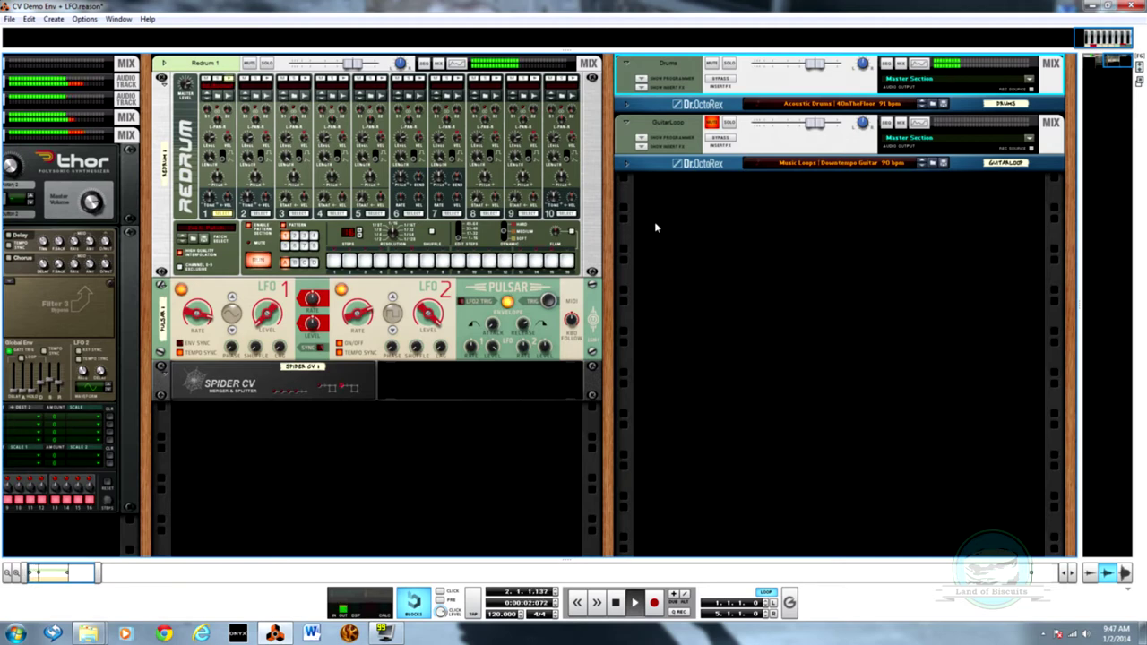
- Select the GuitarLoop Dr.OctoRex and unfold it to reveal its Scream 4 and Audiomatic effects
click(654, 245)
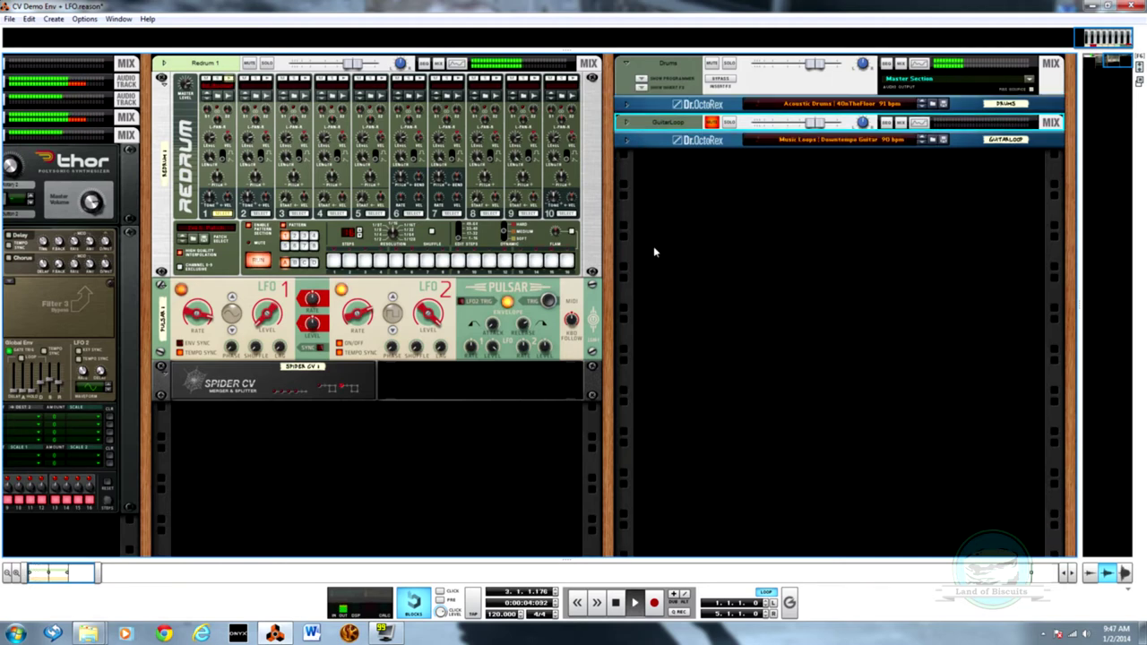
click(629, 130)
click(628, 163)
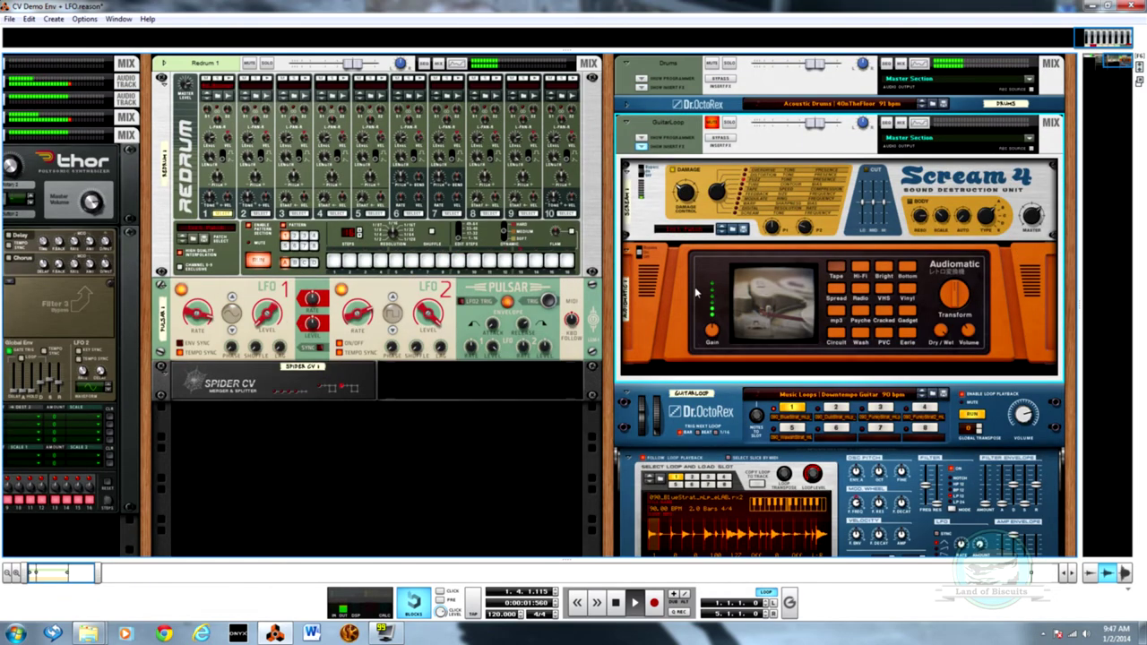
- Route Pulsar's LFO 1 to the guitar loop player's Filter Cutoff input
key(Tab)
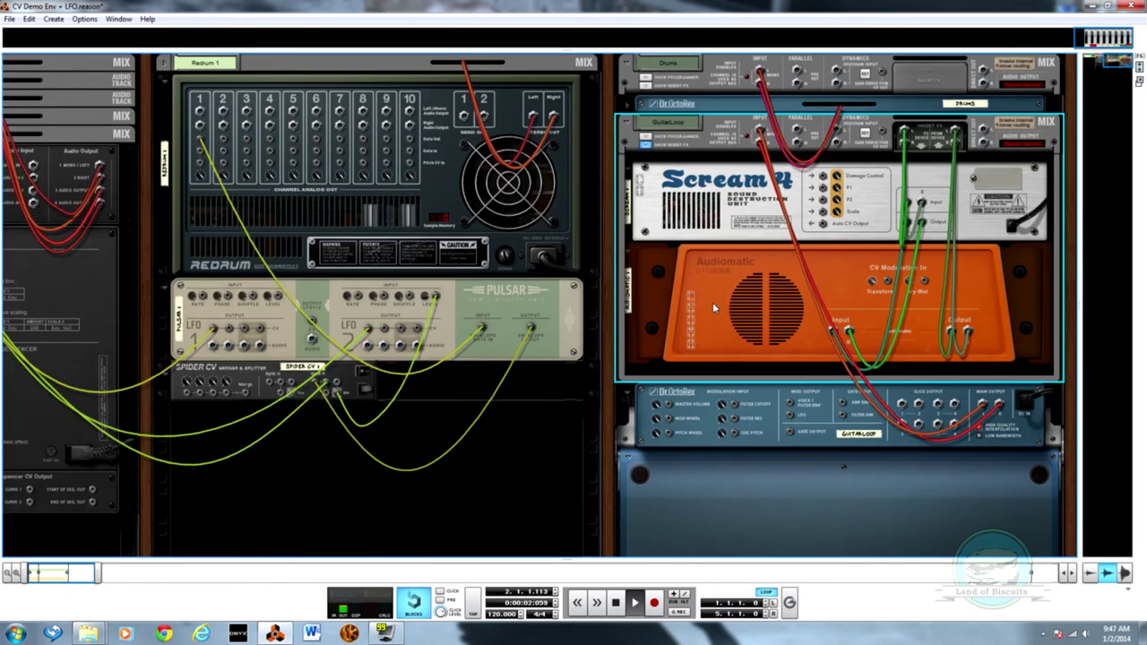
key(Tab)
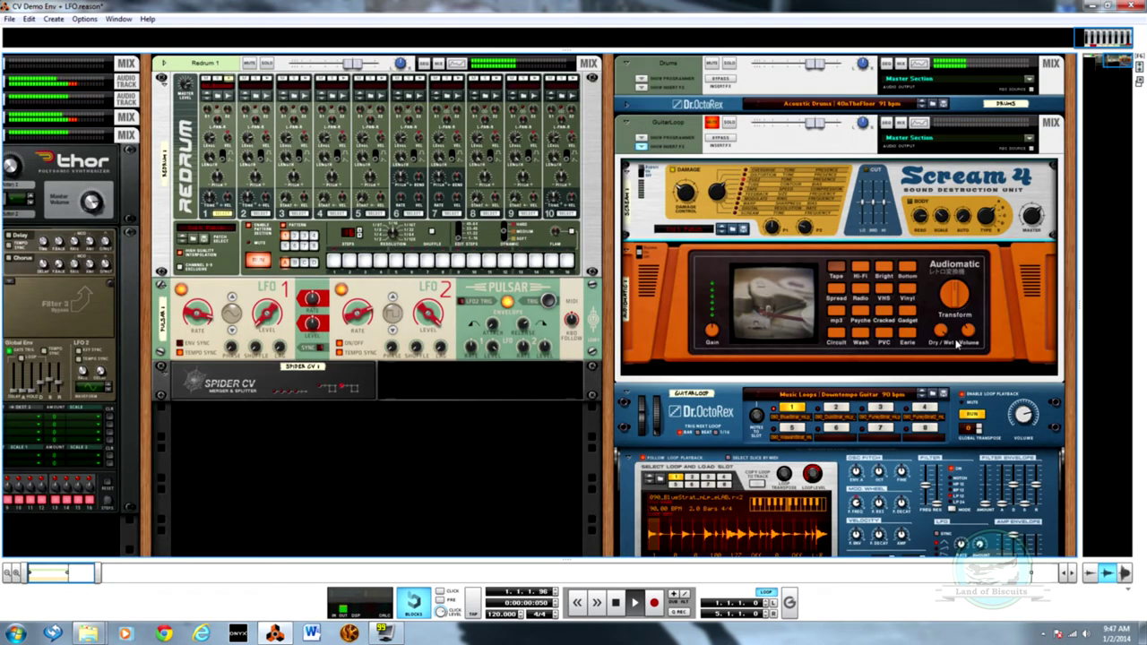
key(Tab)
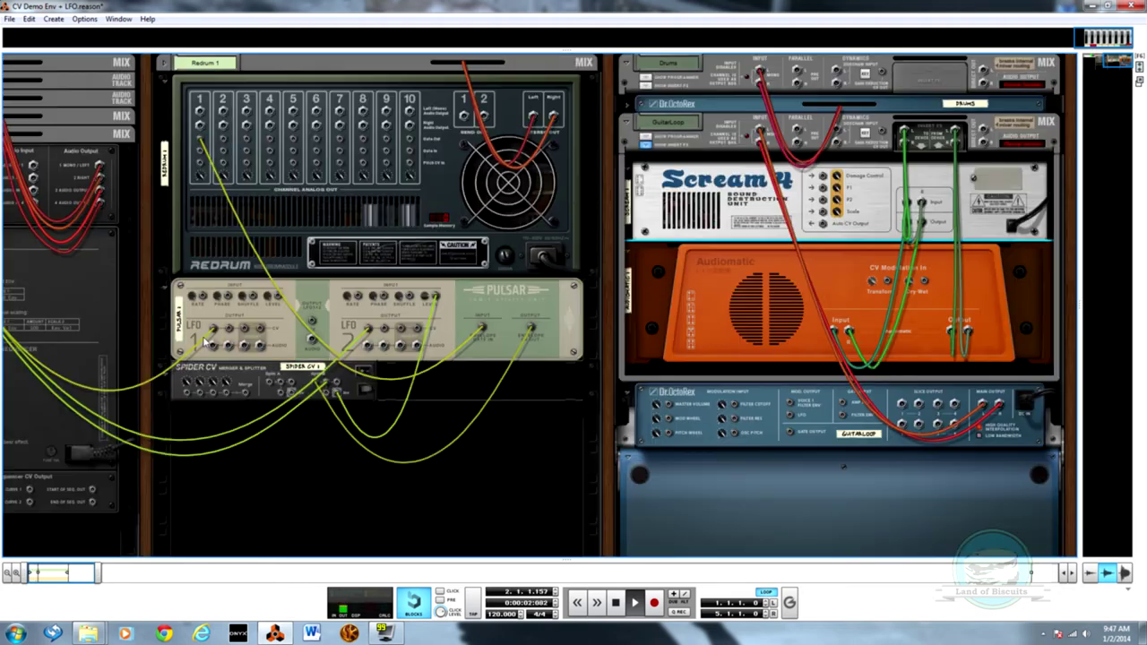
click(229, 332)
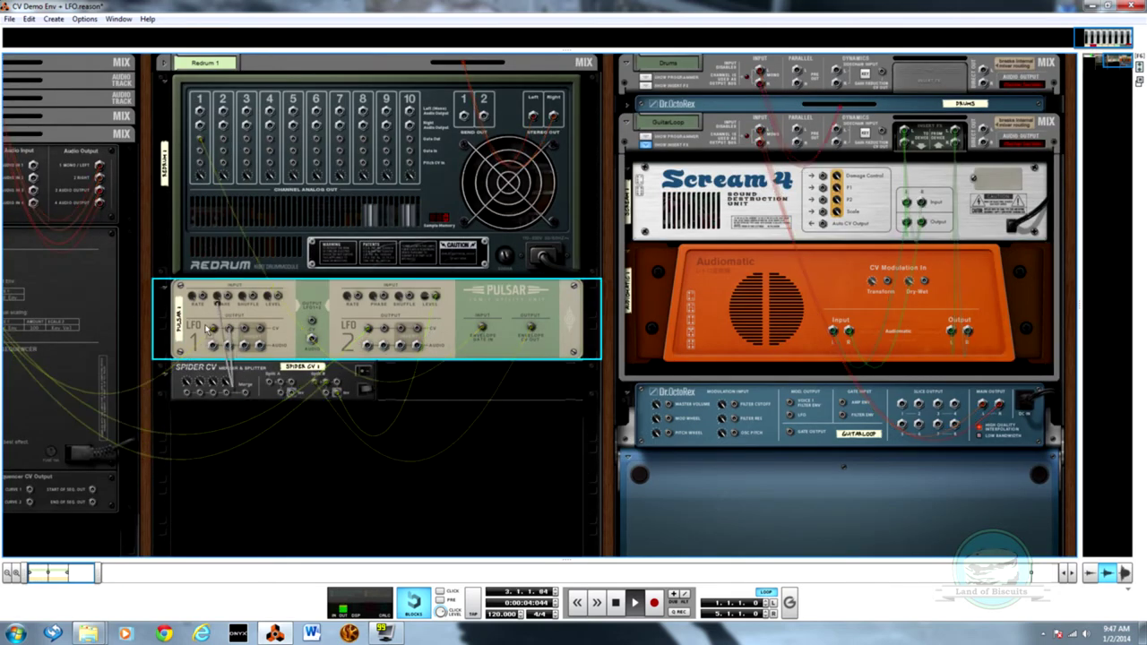
drag(271, 348, 733, 405)
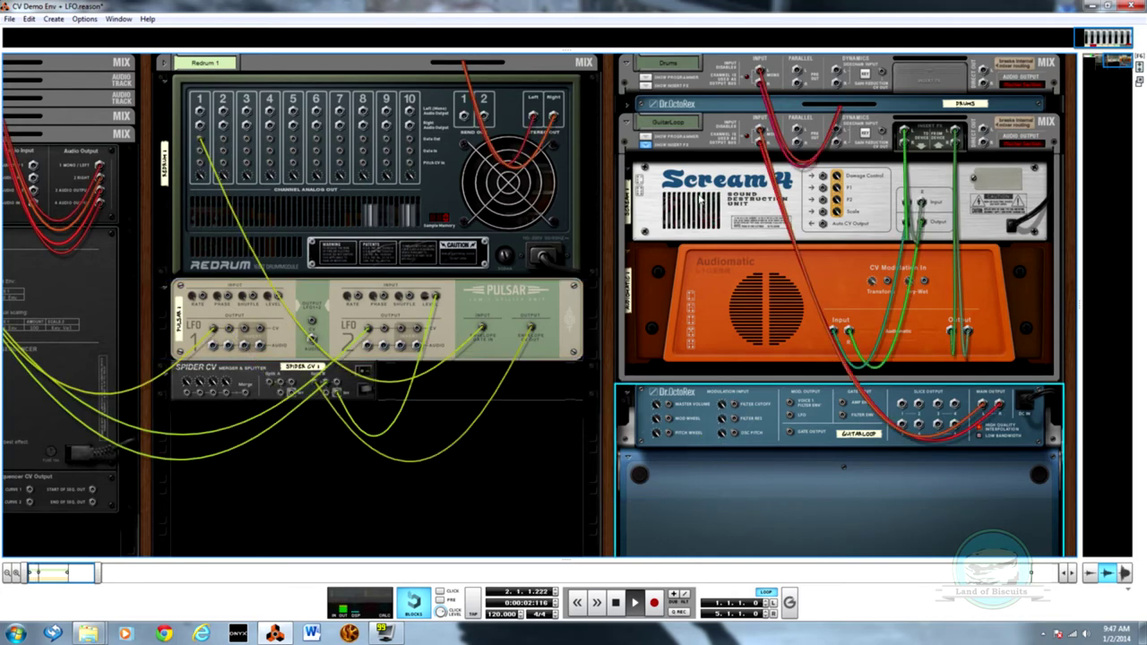
key(Tab)
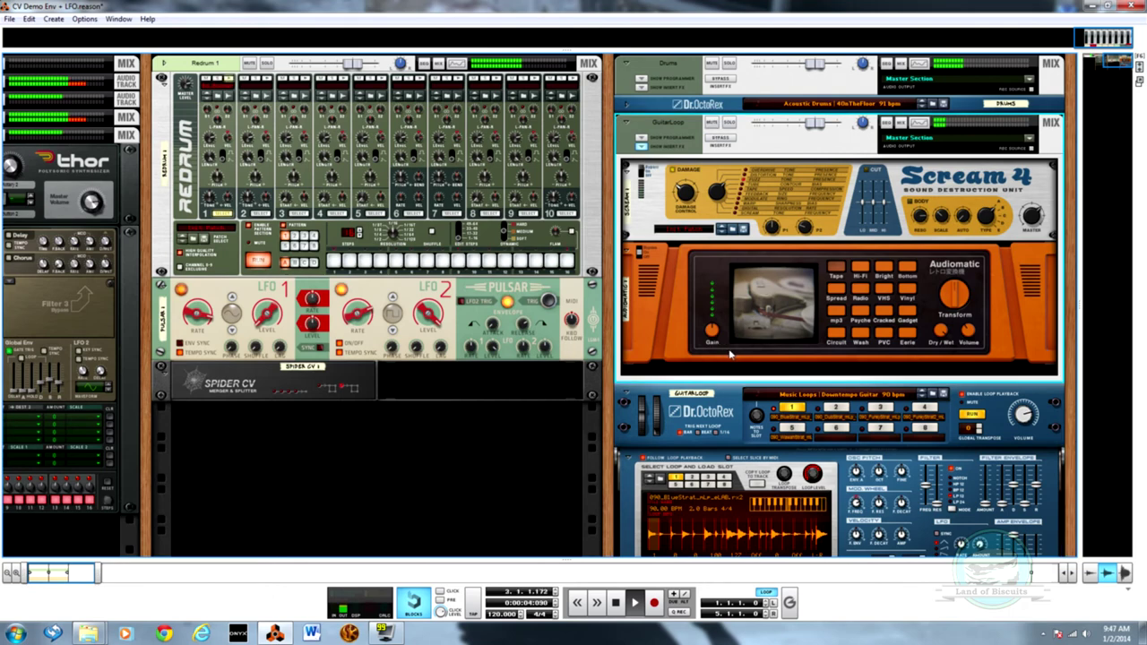
- Adjust the GuitarLoop Dr.OctoRex filter frequency, lowering it toward 66
scroll(938, 481, down, 1)
drag(930, 456, 933, 442)
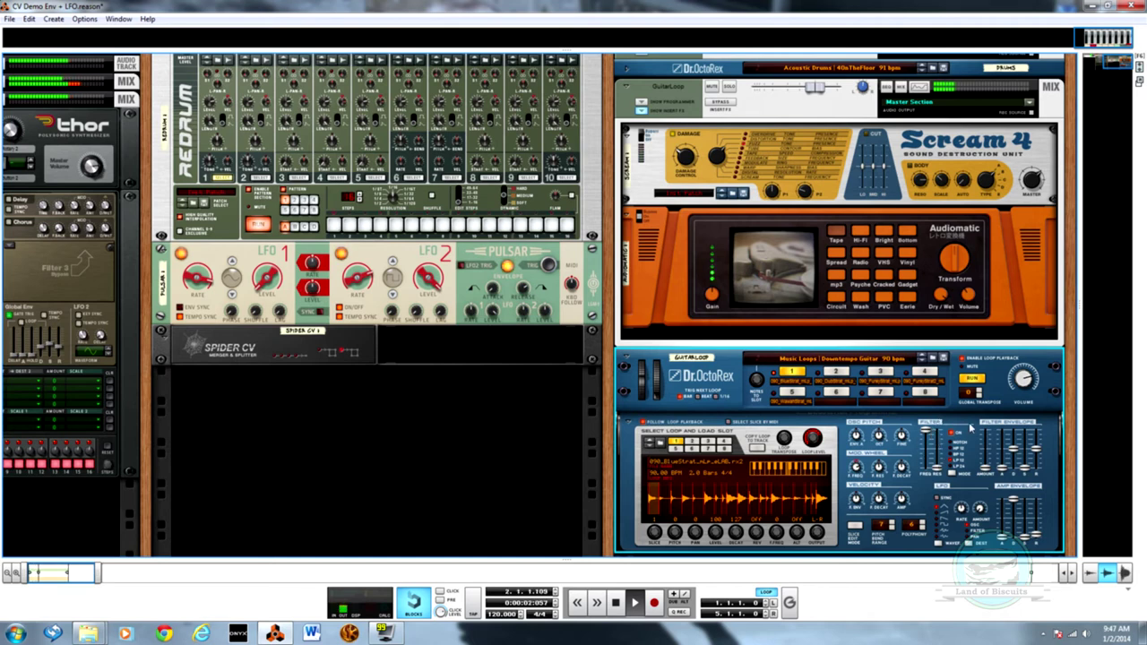
scroll(956, 467, down, 1)
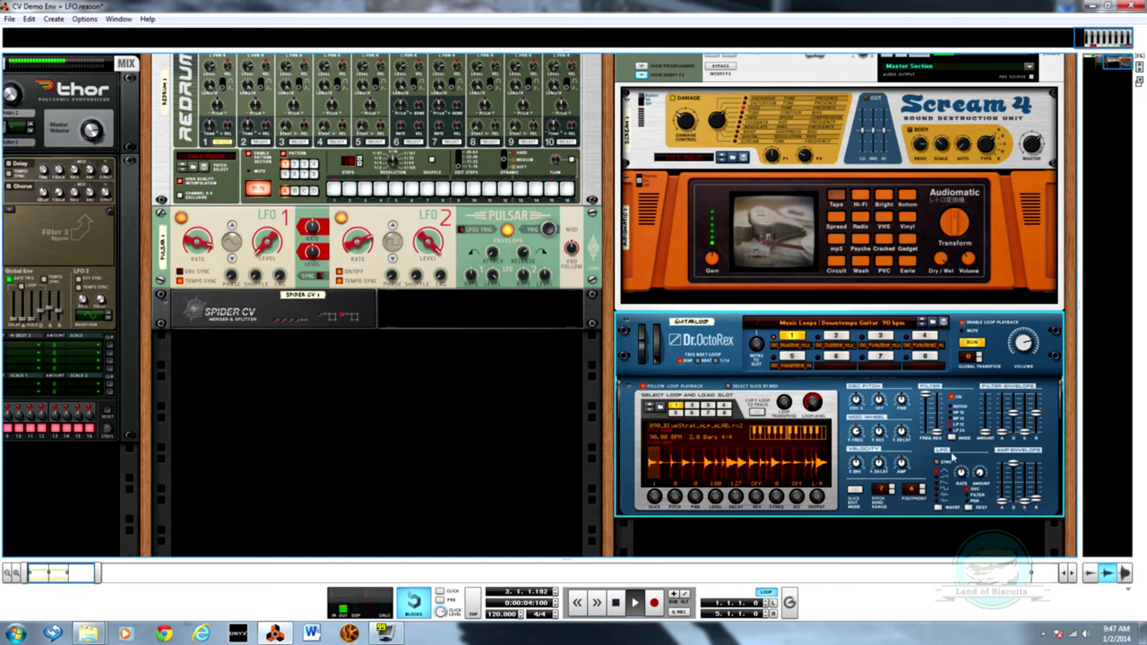
drag(928, 395, 928, 414)
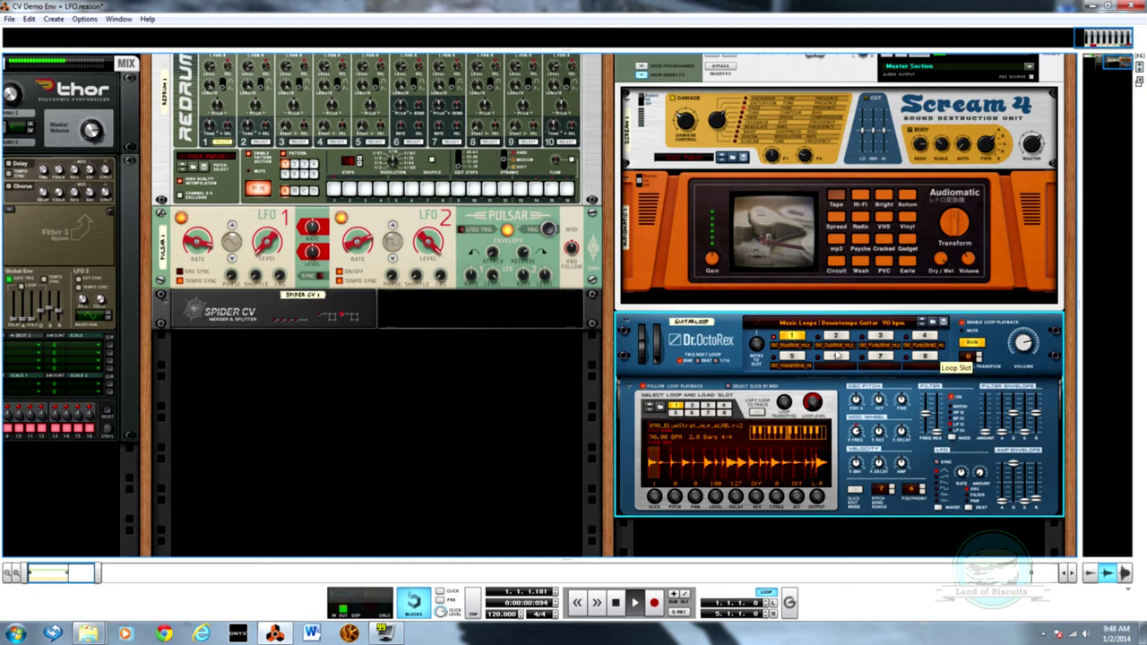
- Patch the Pulsar LFO into the Dr.OctoRex Filter Cutoff CV input, then select Audiomatic
key(Tab)
drag(700, 321, 733, 333)
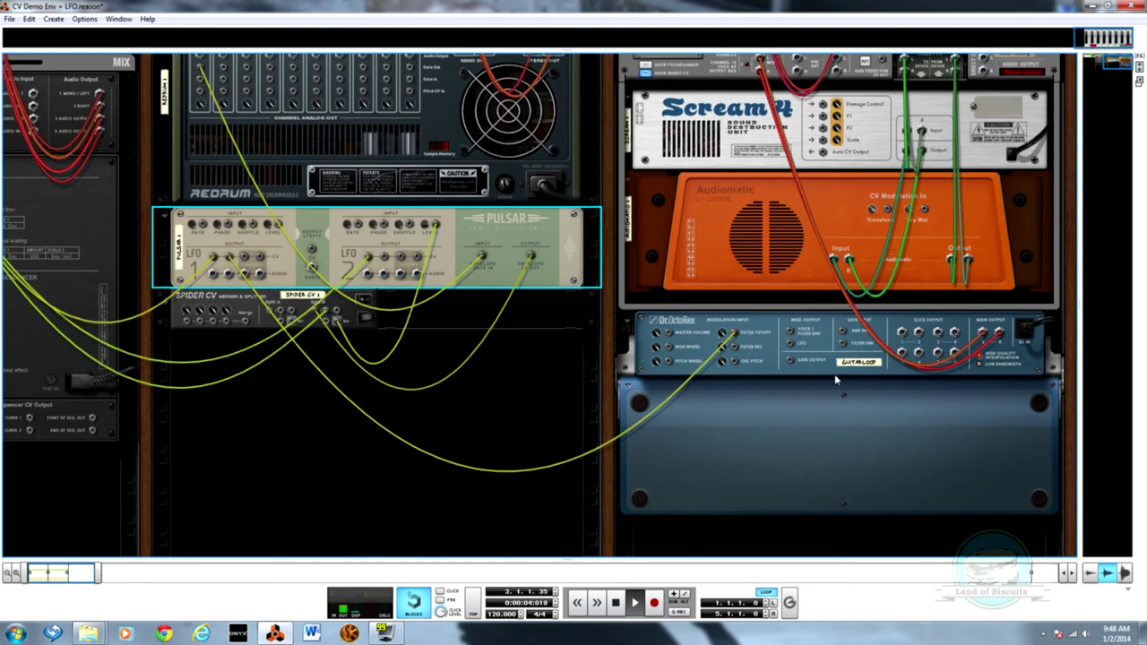
key(Tab)
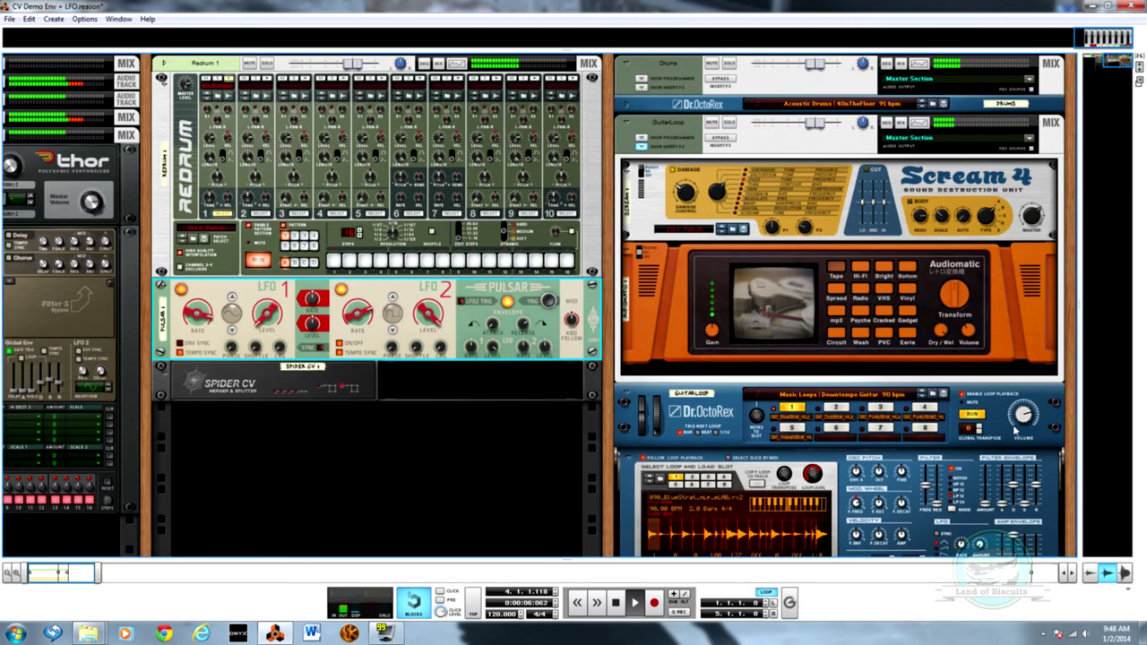
click(969, 332)
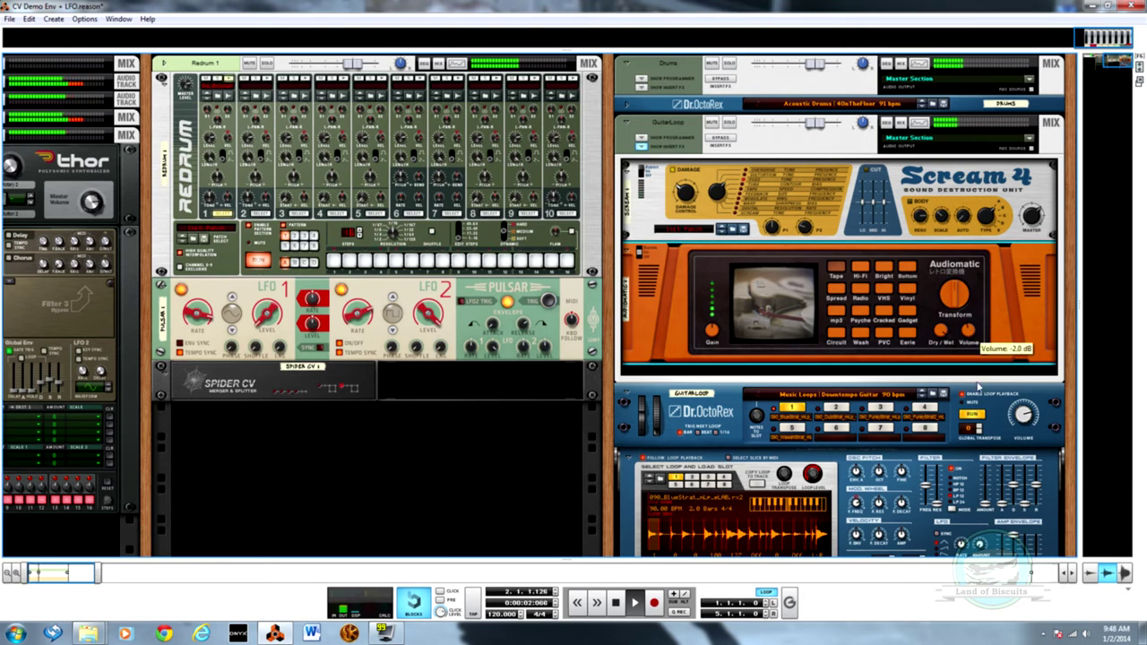
key(Tab)
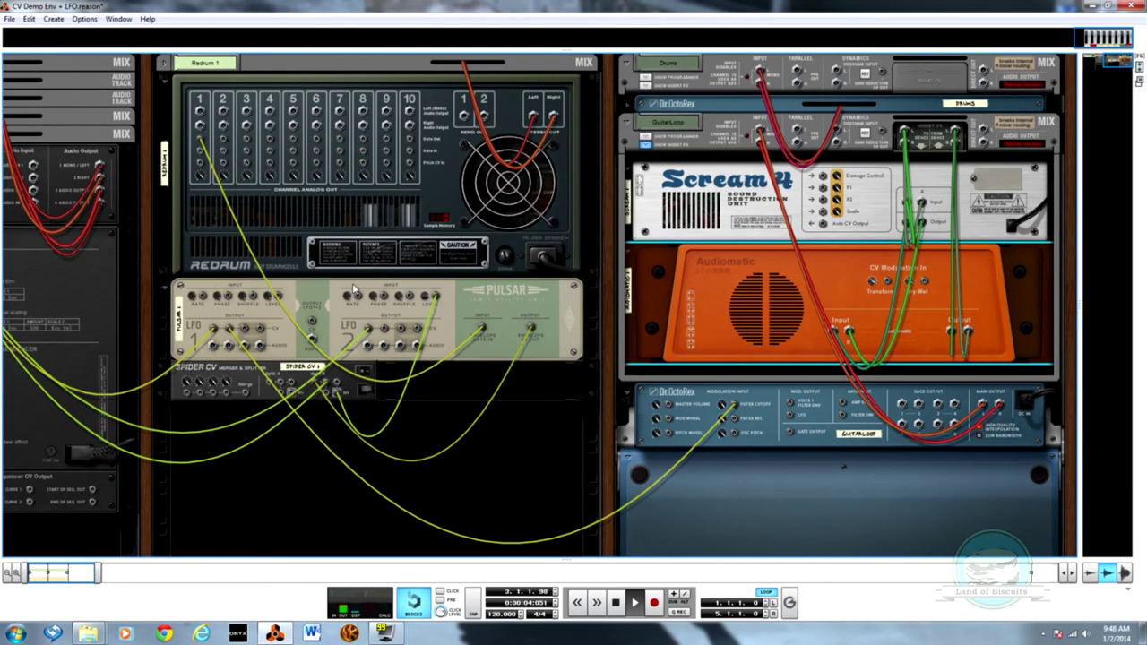
key(Tab)
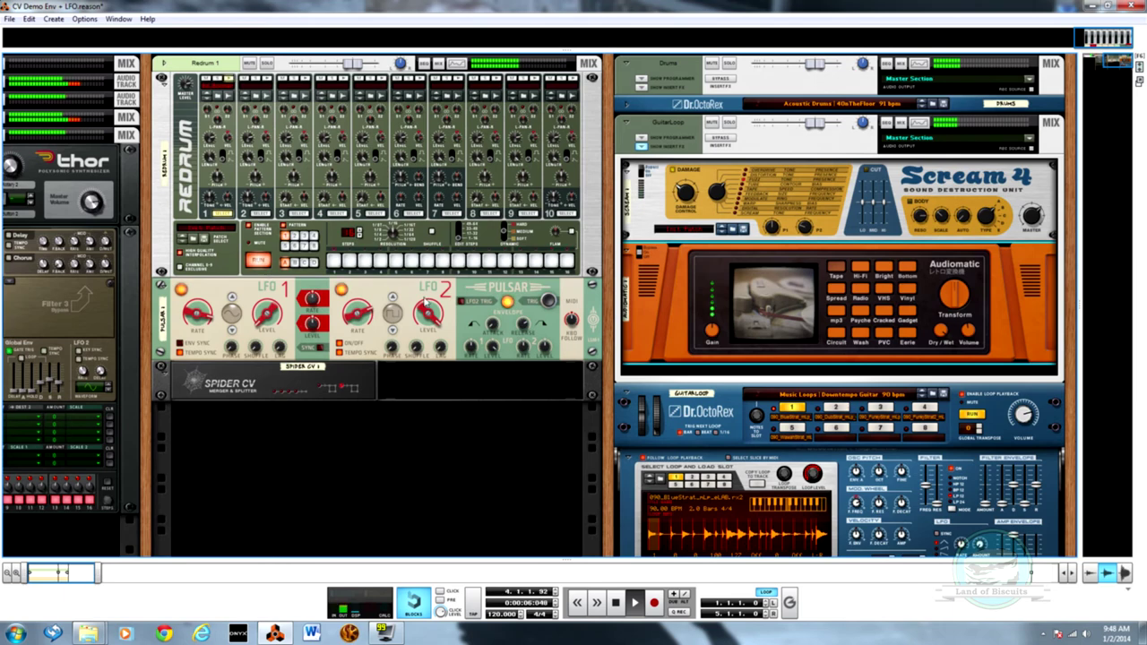
key(Tab)
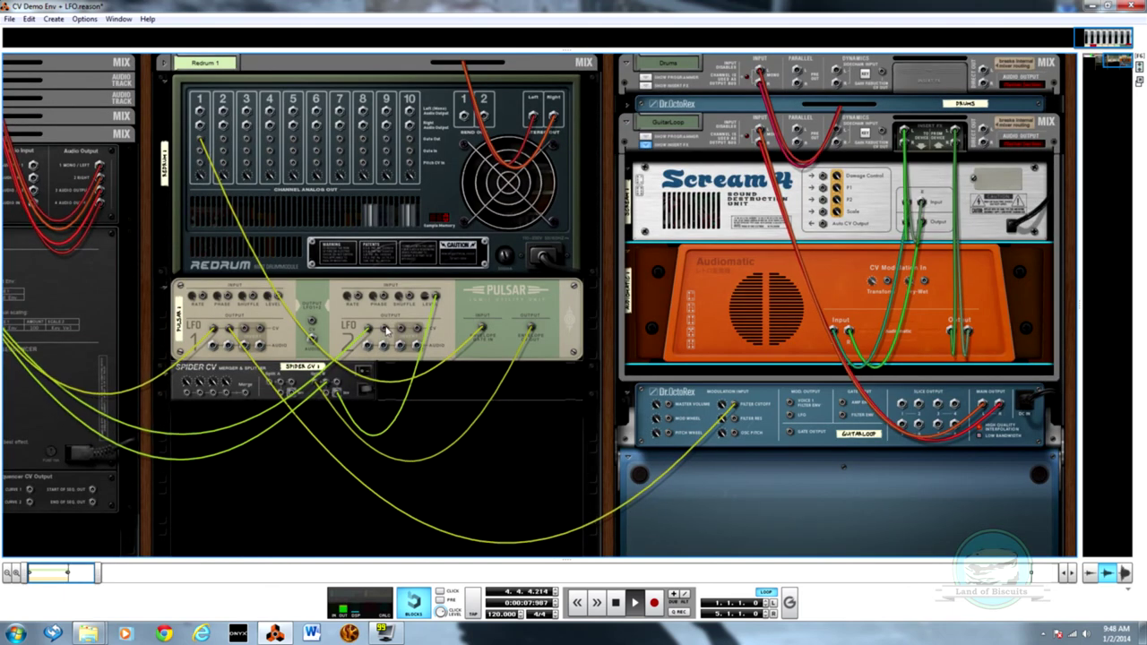
click(398, 340)
key(Tab)
key(Tab)
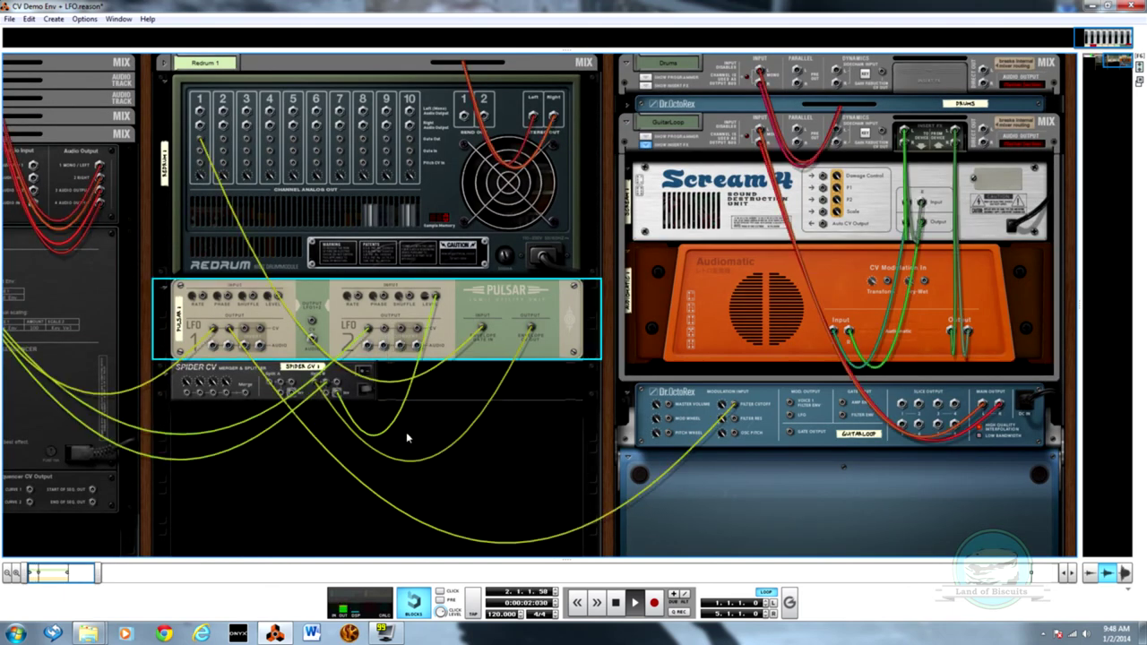
key(F7)
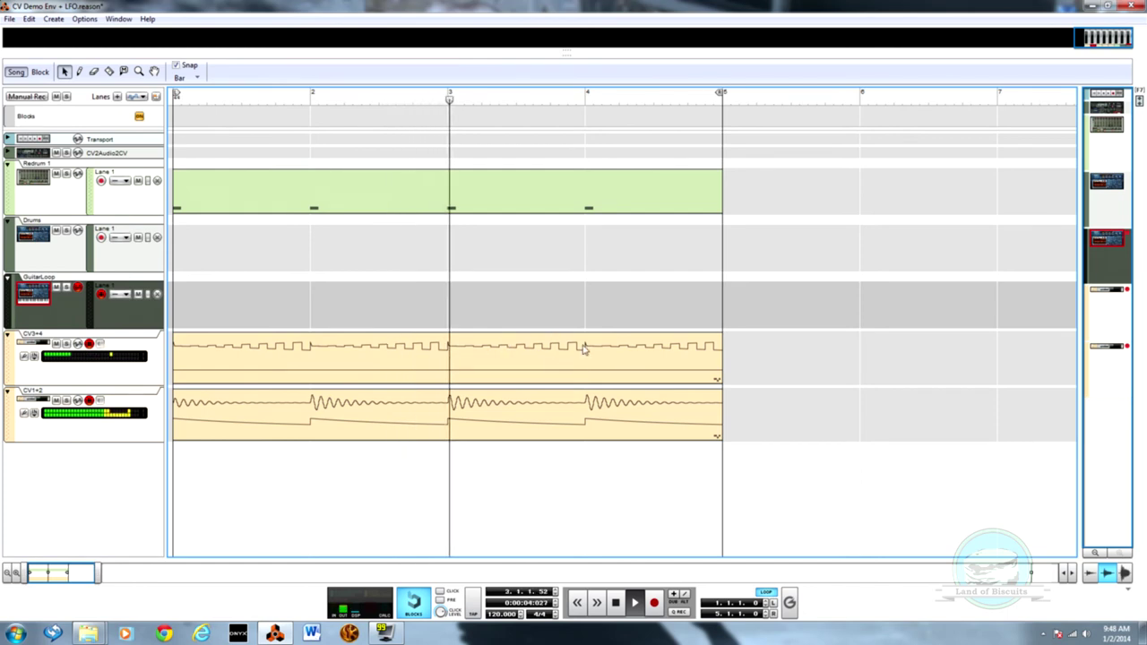
key(F6)
drag(383, 329, 822, 178)
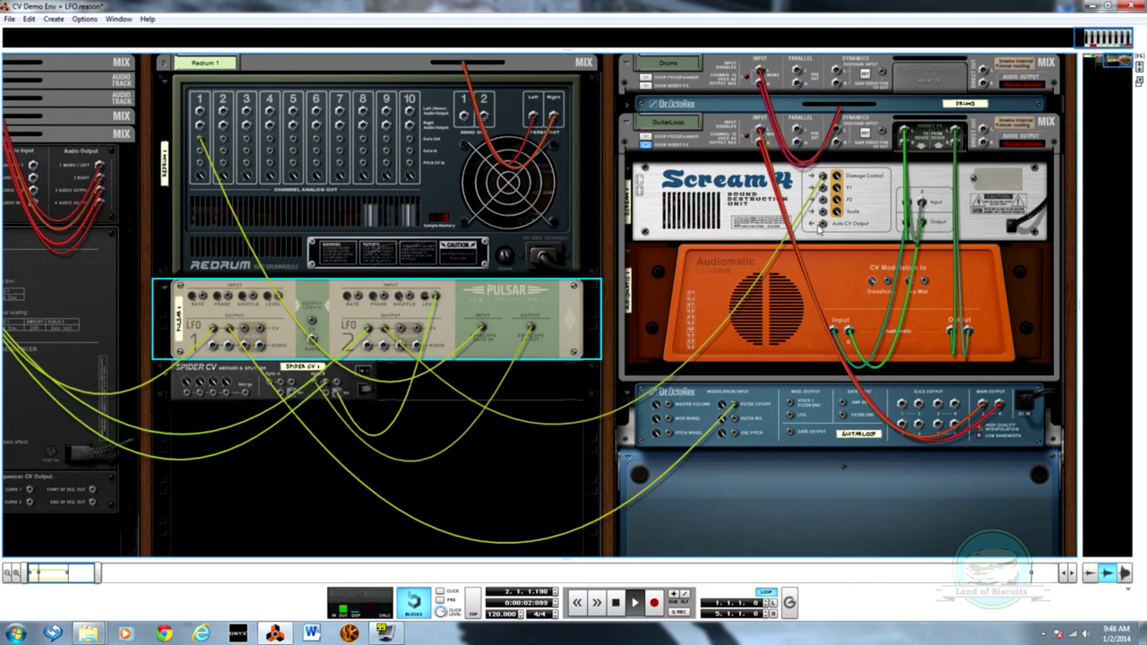
key(Tab)
key(Tab)
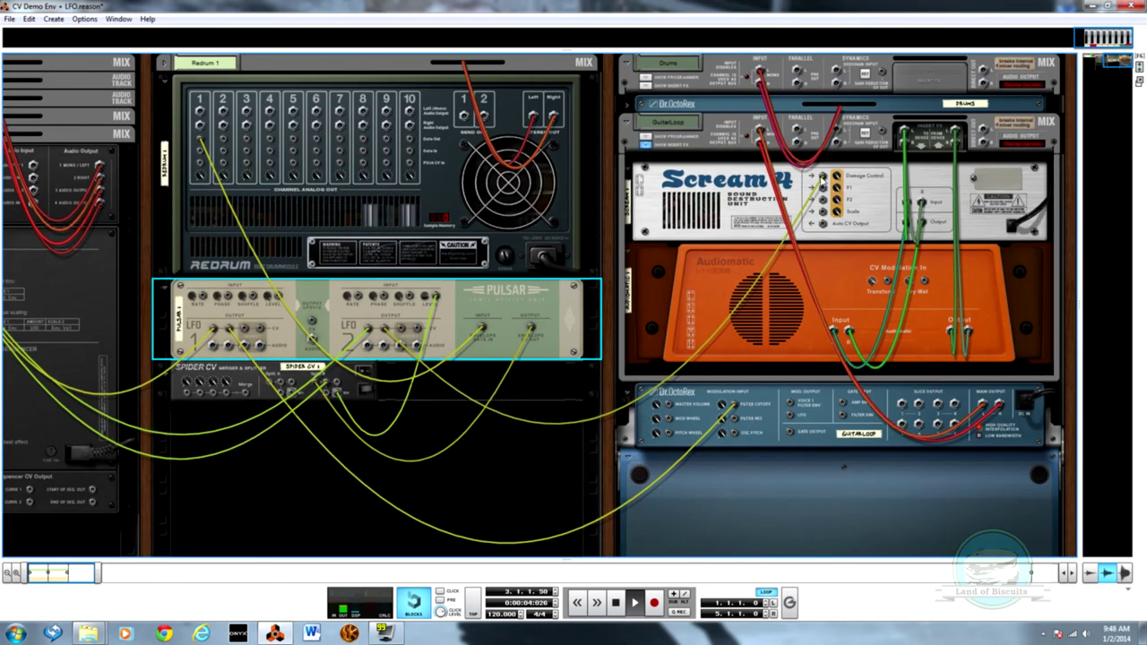
key(Tab)
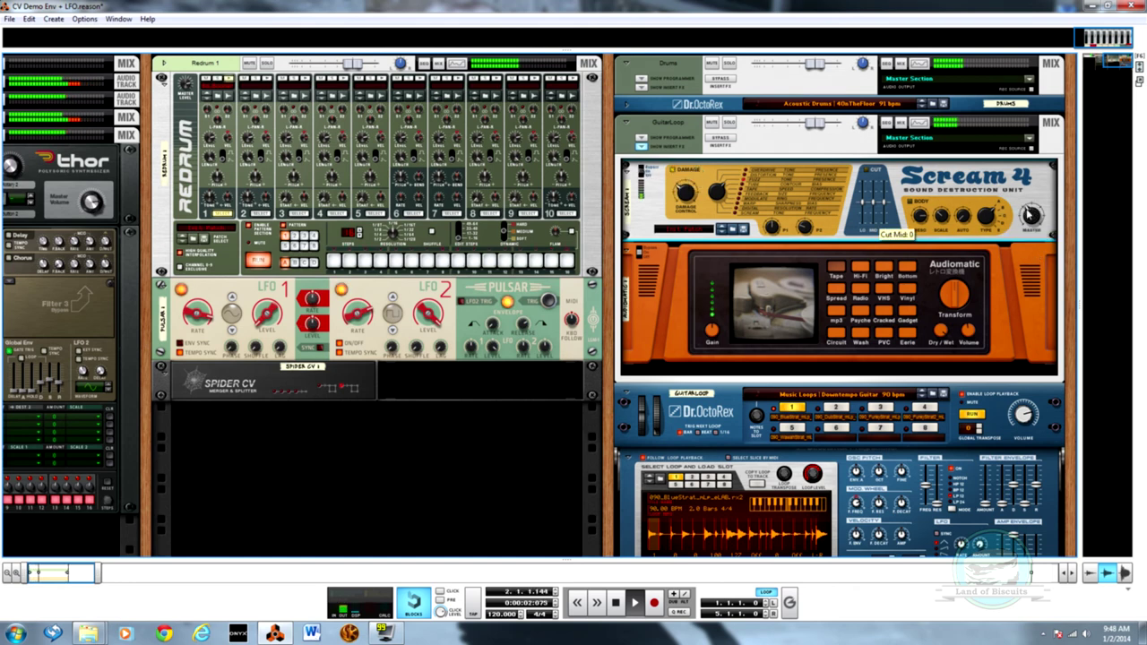
- Lower Scream 4's Master knob to 49 and flip the rack to its rear cabling
drag(1030, 213, 1032, 204)
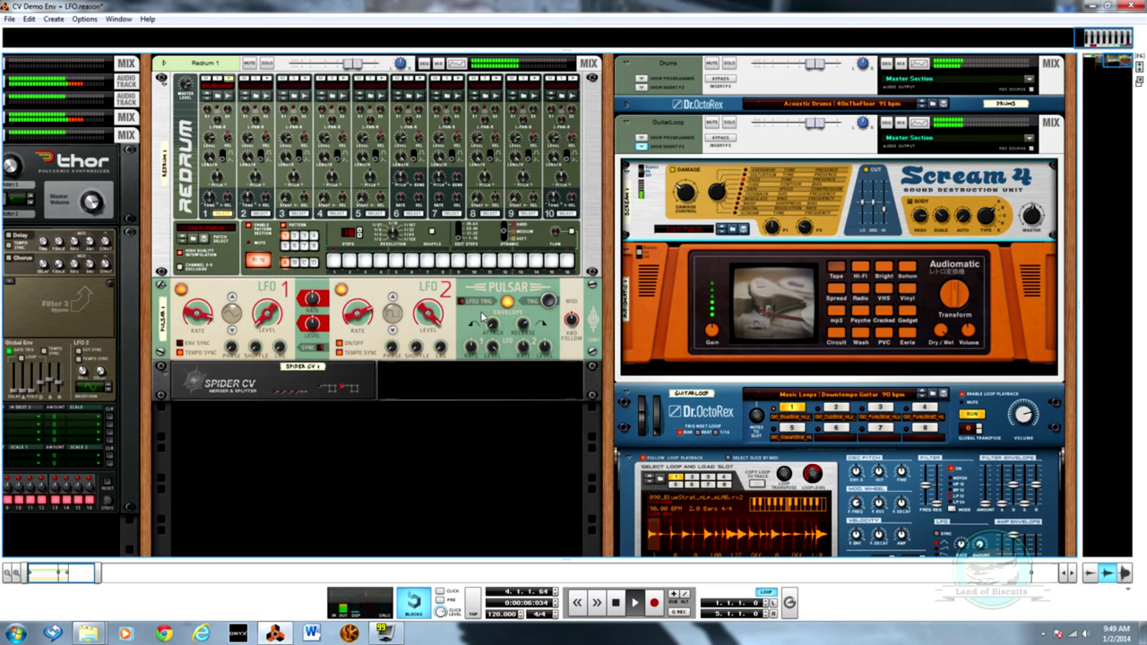
key(Tab)
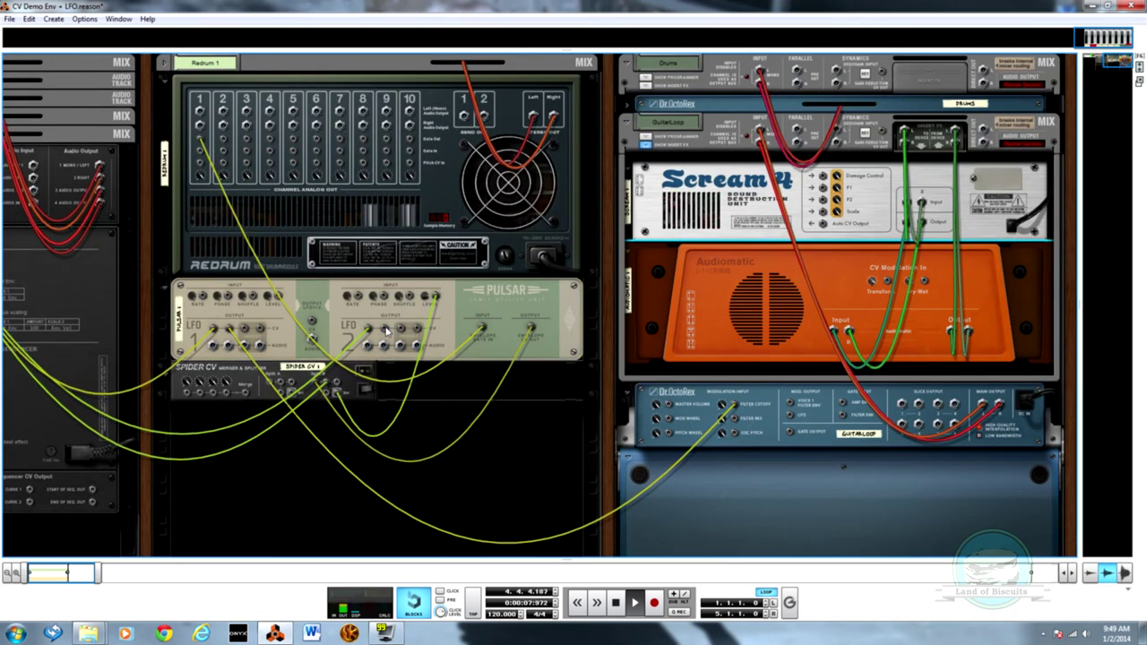
- Cable Pulsar LFO 2 Out to Scream 4 Damage Control CV, then show mixer, rack and sequencer together
drag(389, 333, 824, 179)
key(Tab)
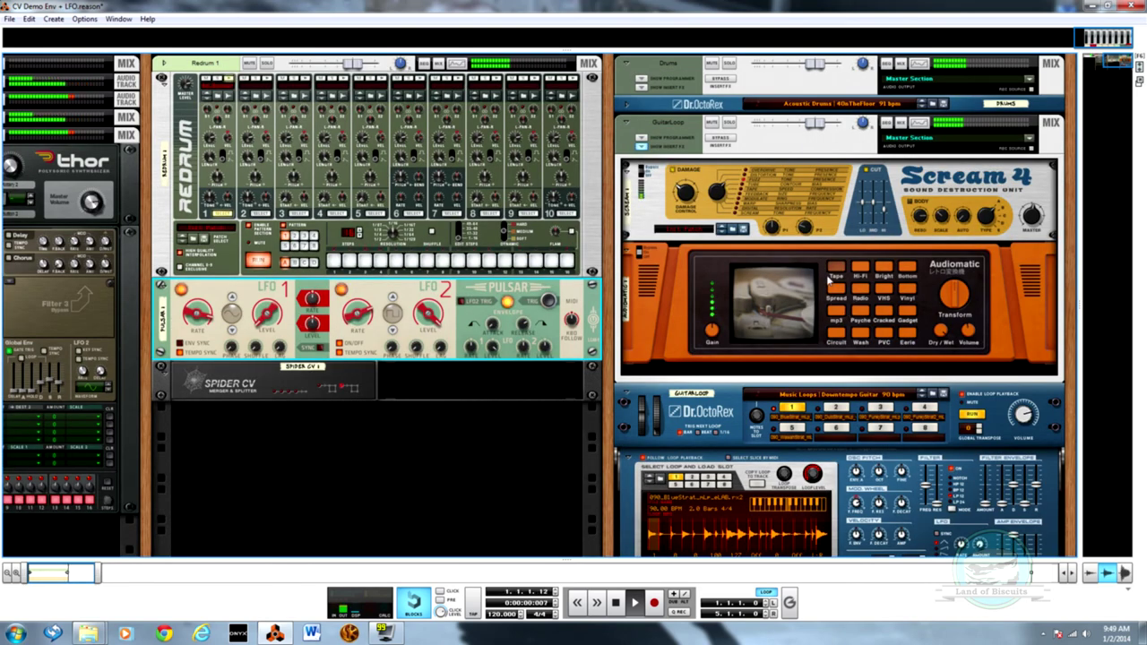
key(F7)
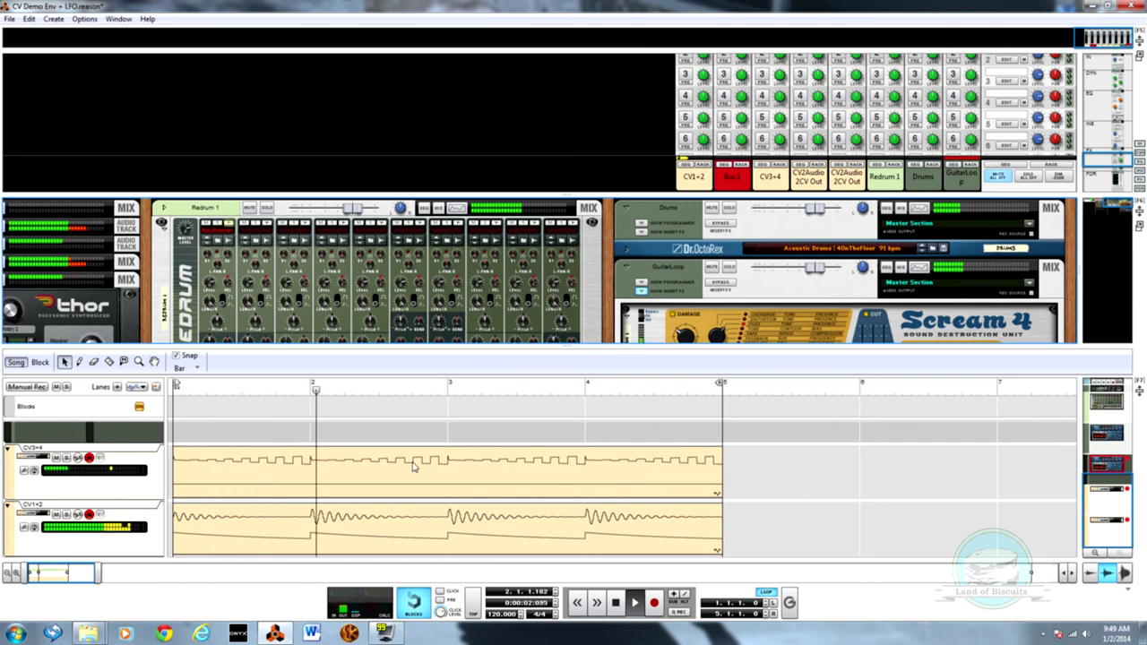
- Maximise the rack, switch to the full sequencer view, and stop playback
scroll(686, 307, down, 3)
scroll(686, 307, up, 2)
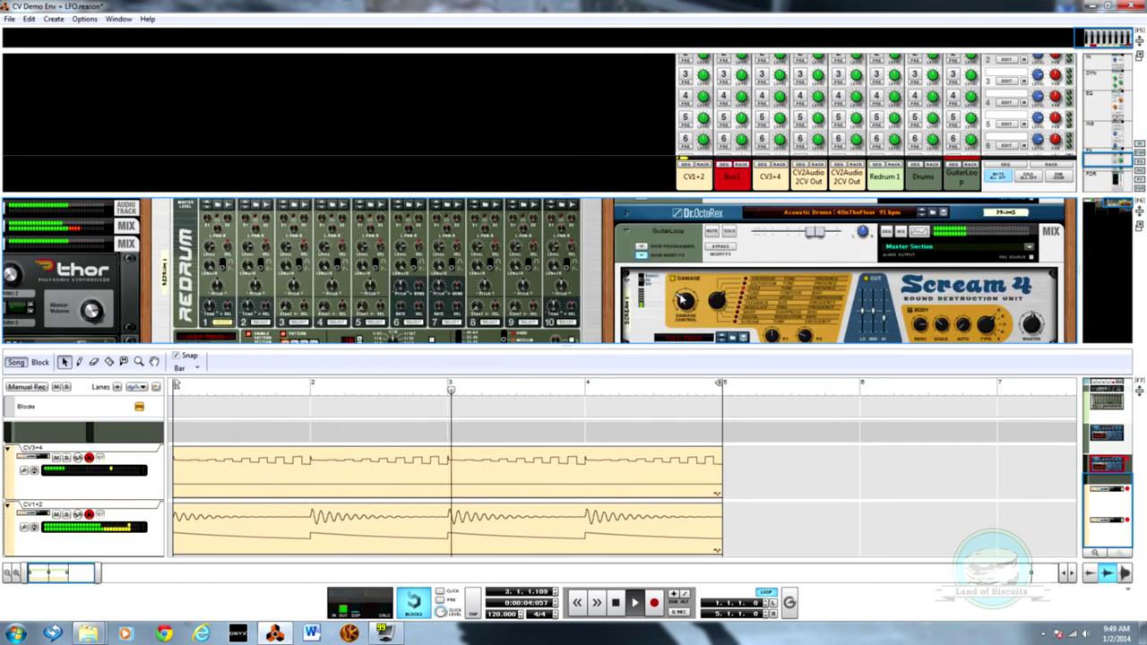
key(F6)
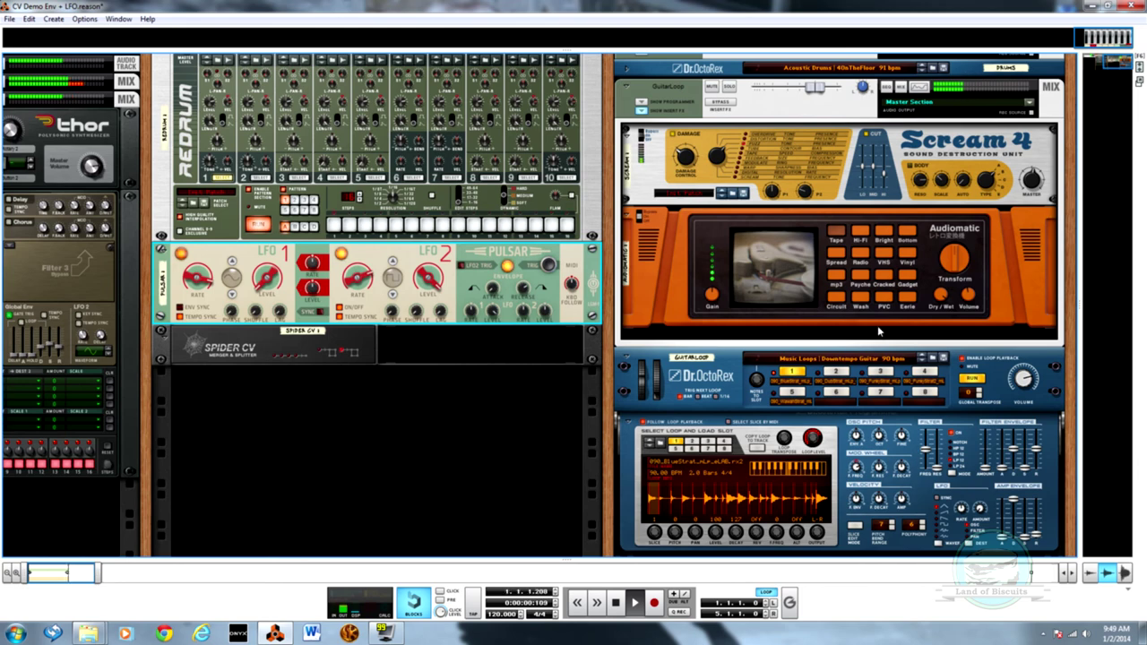
scroll(877, 325, up, 1)
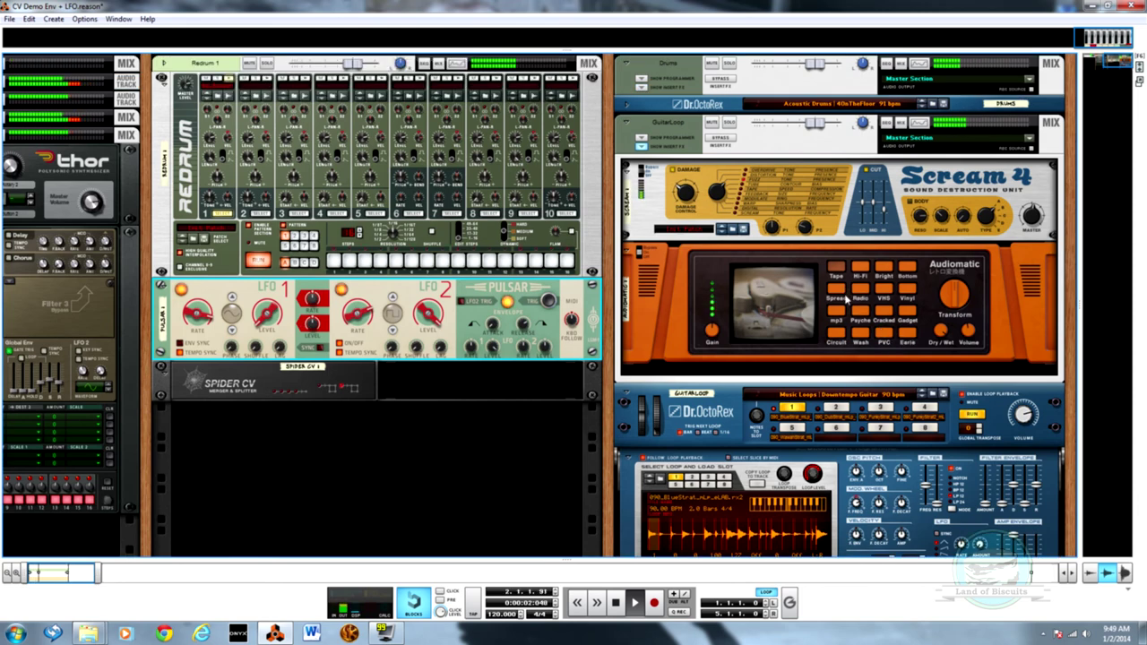
key(F7)
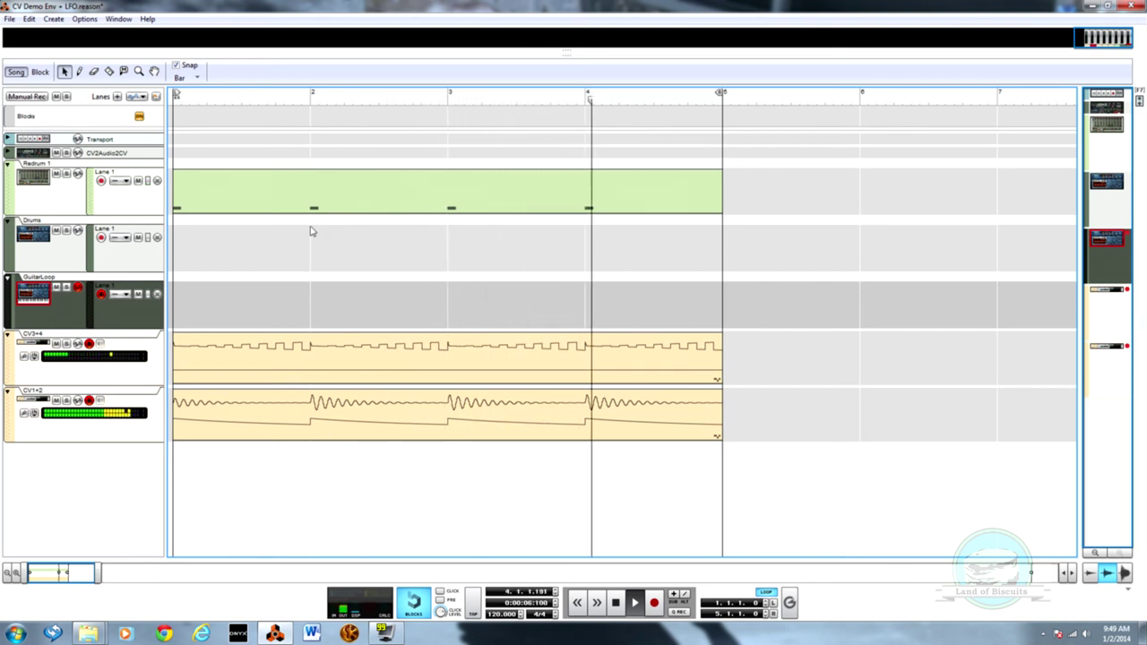
key(space)
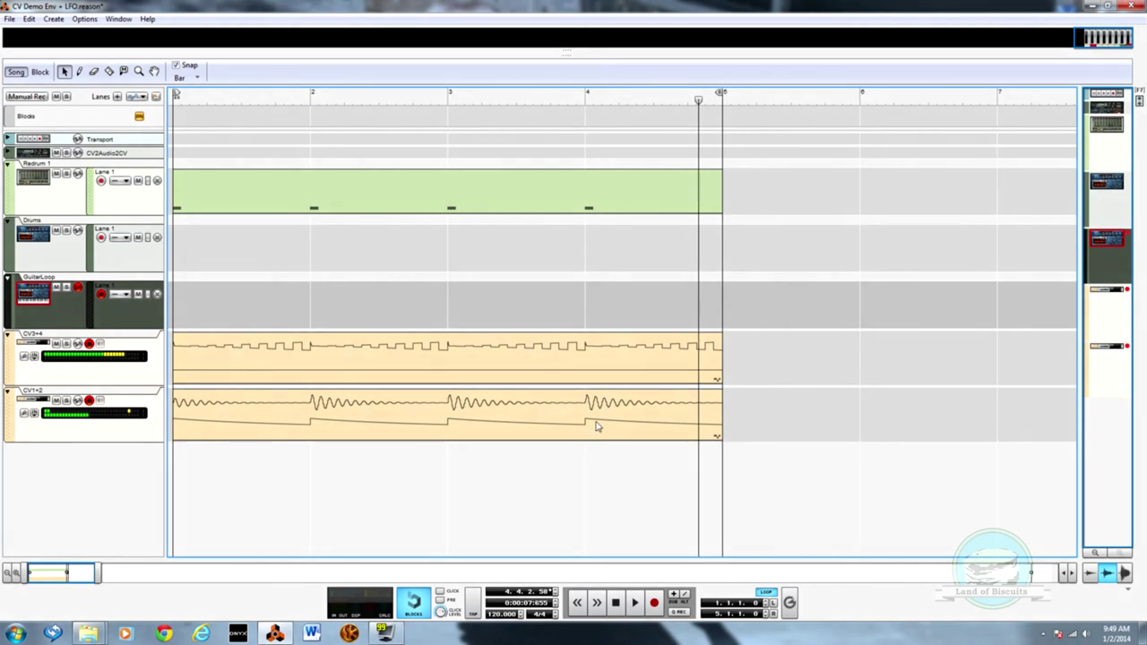